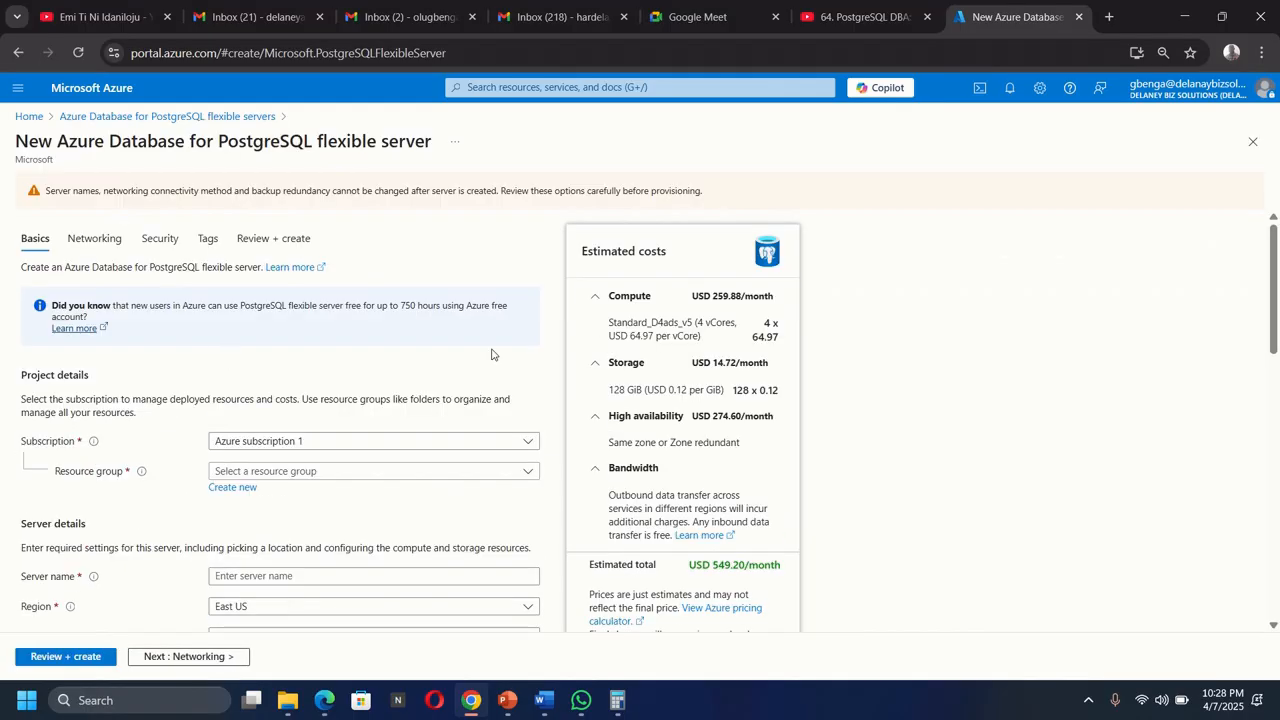
# Create a new resource group named RG1 for the server.
pyautogui.scroll(-3, 173, 380)
pyautogui.scroll(1, 173, 378)
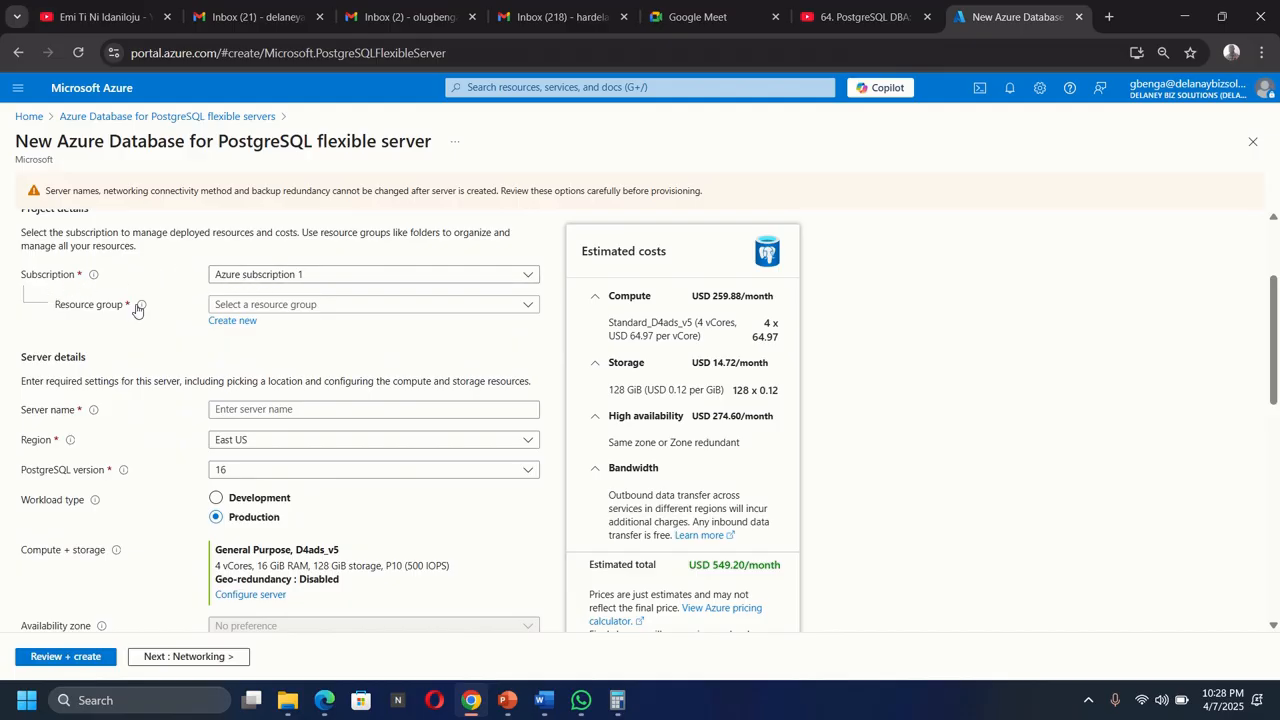
pyautogui.click(264, 304)
pyautogui.click(156, 335)
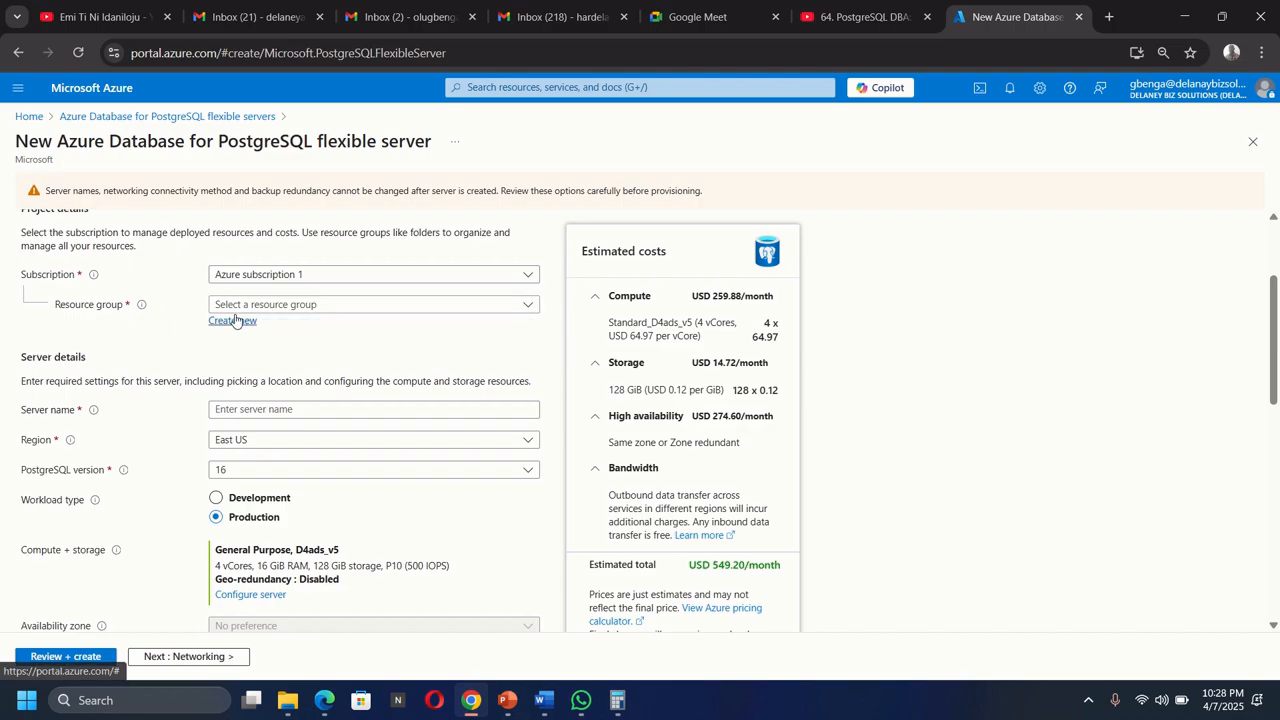
pyautogui.click(231, 321)
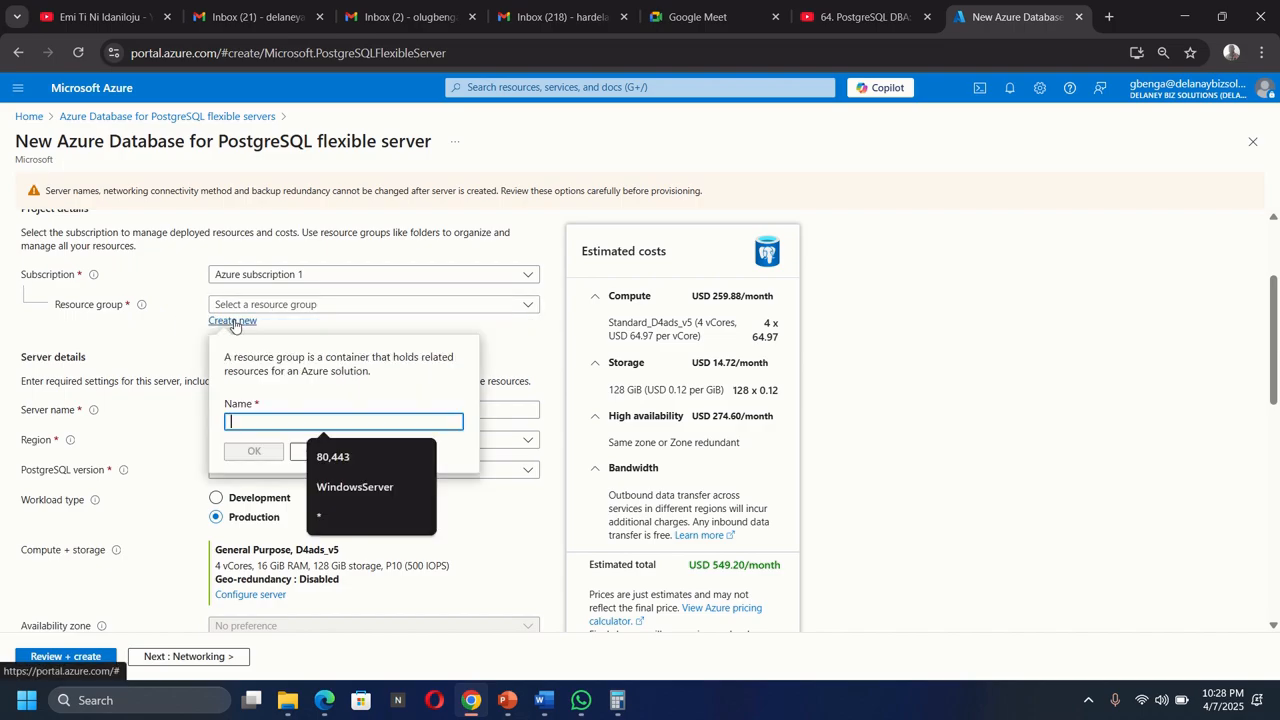
pyautogui.write('RG1')
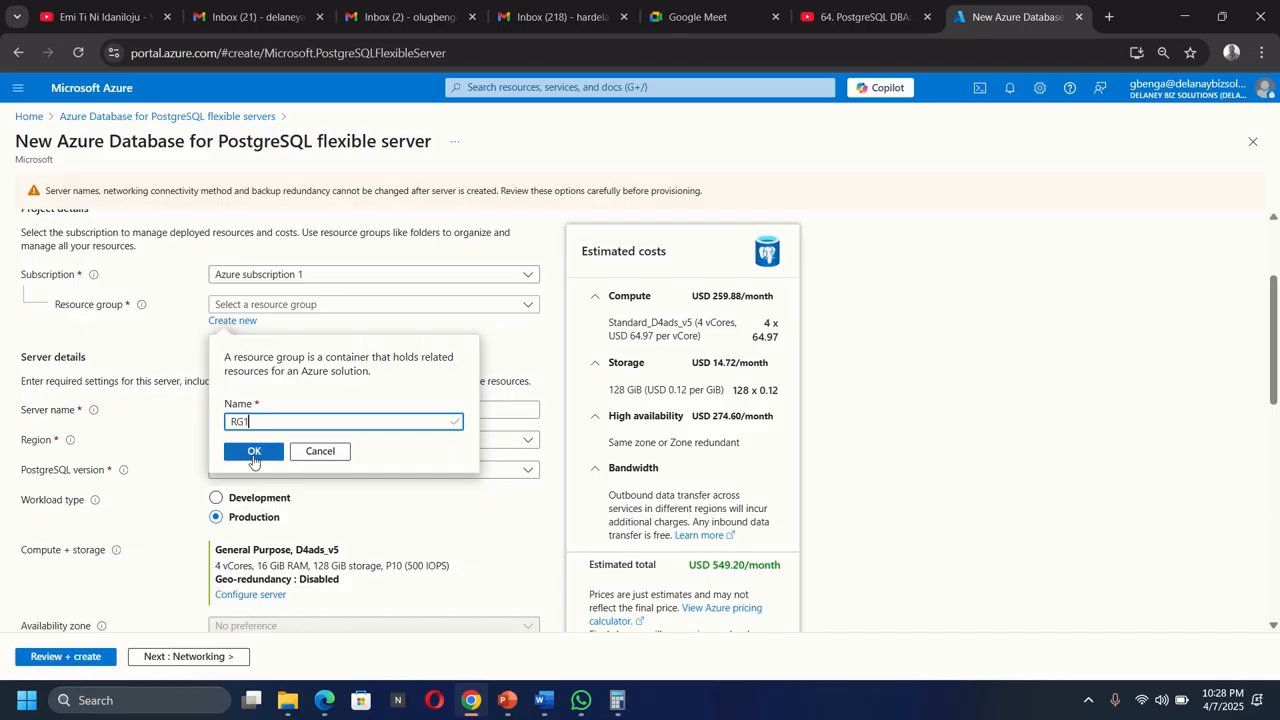
pyautogui.click(254, 453)
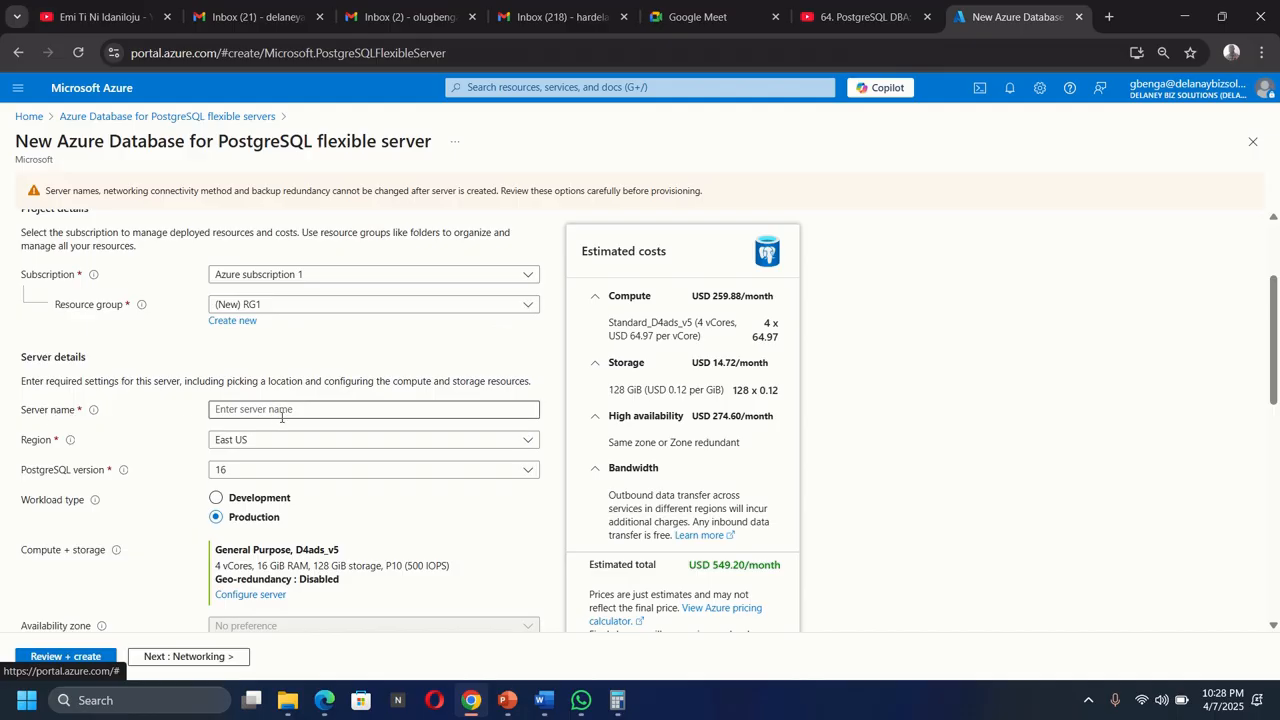
# Enter delaneypostgresqlserver as the server name.
pyautogui.moveTo(95, 411)
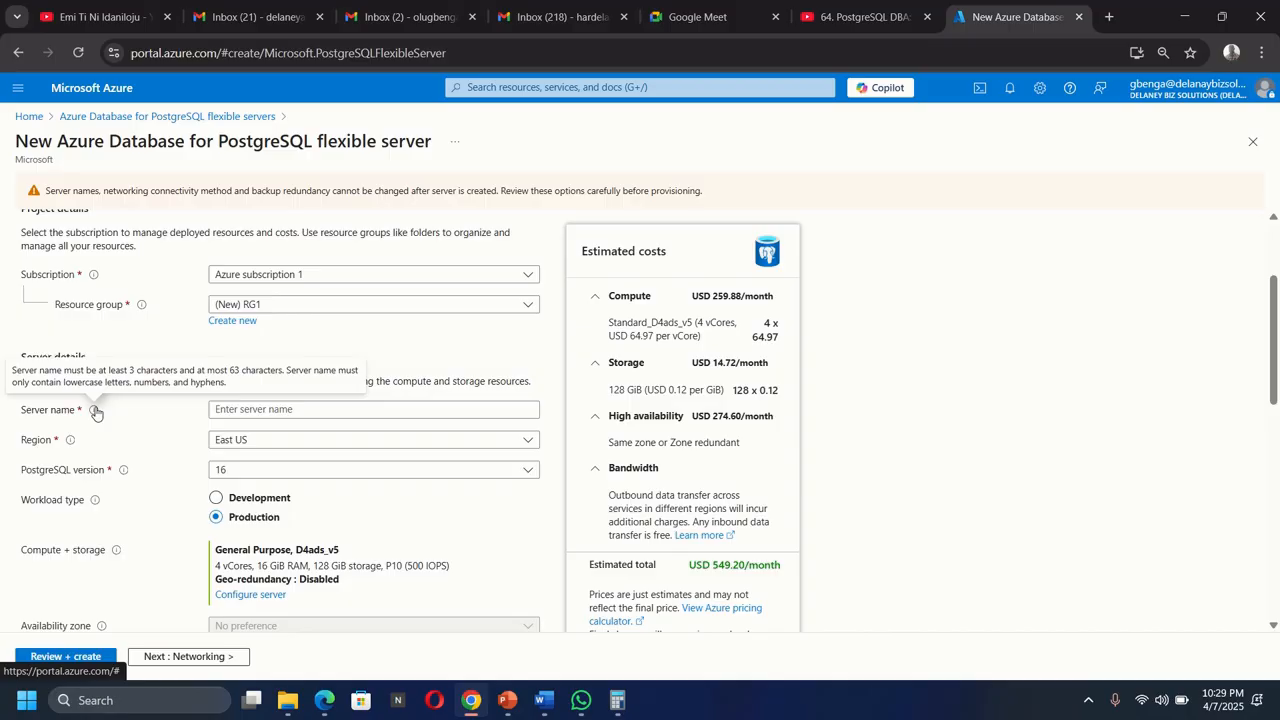
pyautogui.click(256, 412)
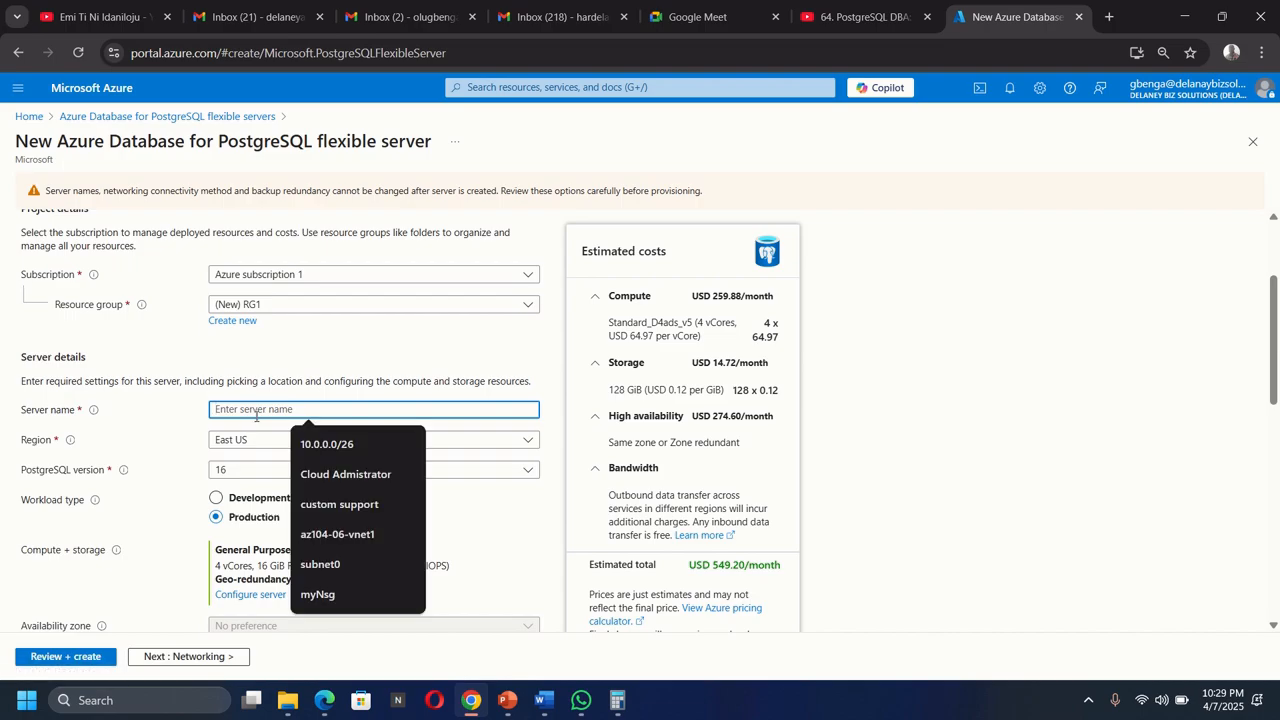
pyautogui.write('del')
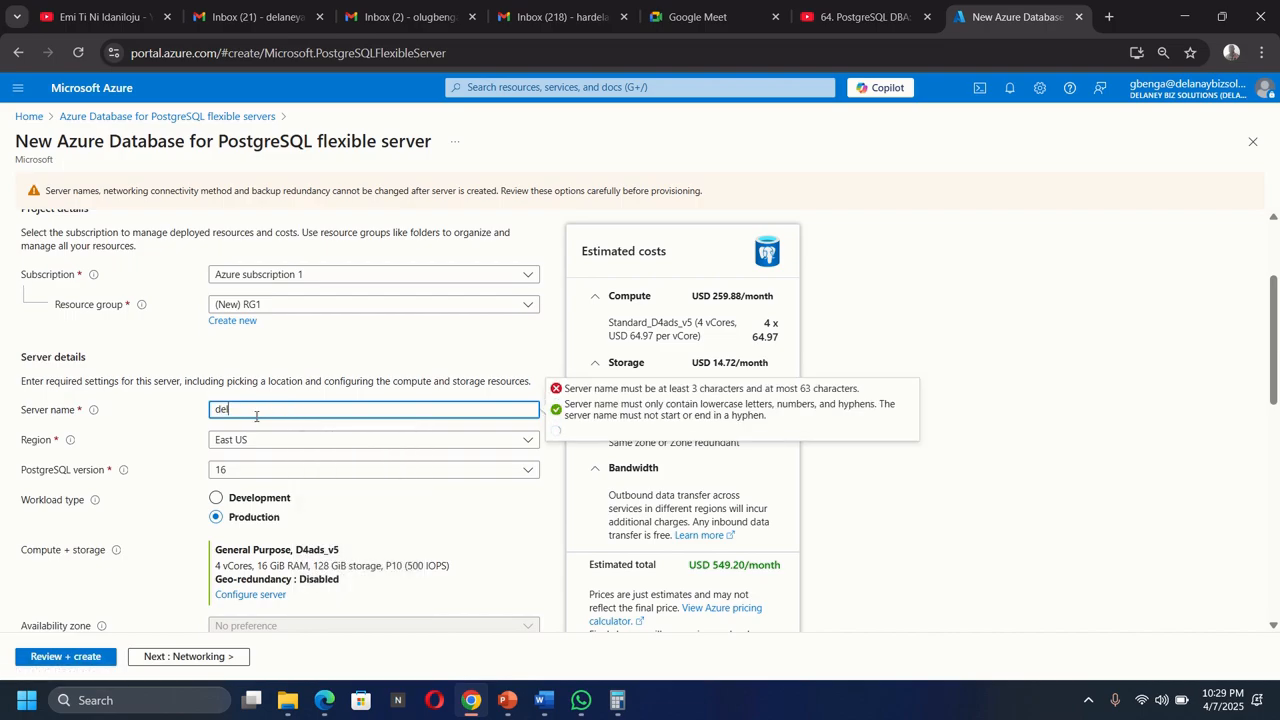
pyautogui.write('aneypo')
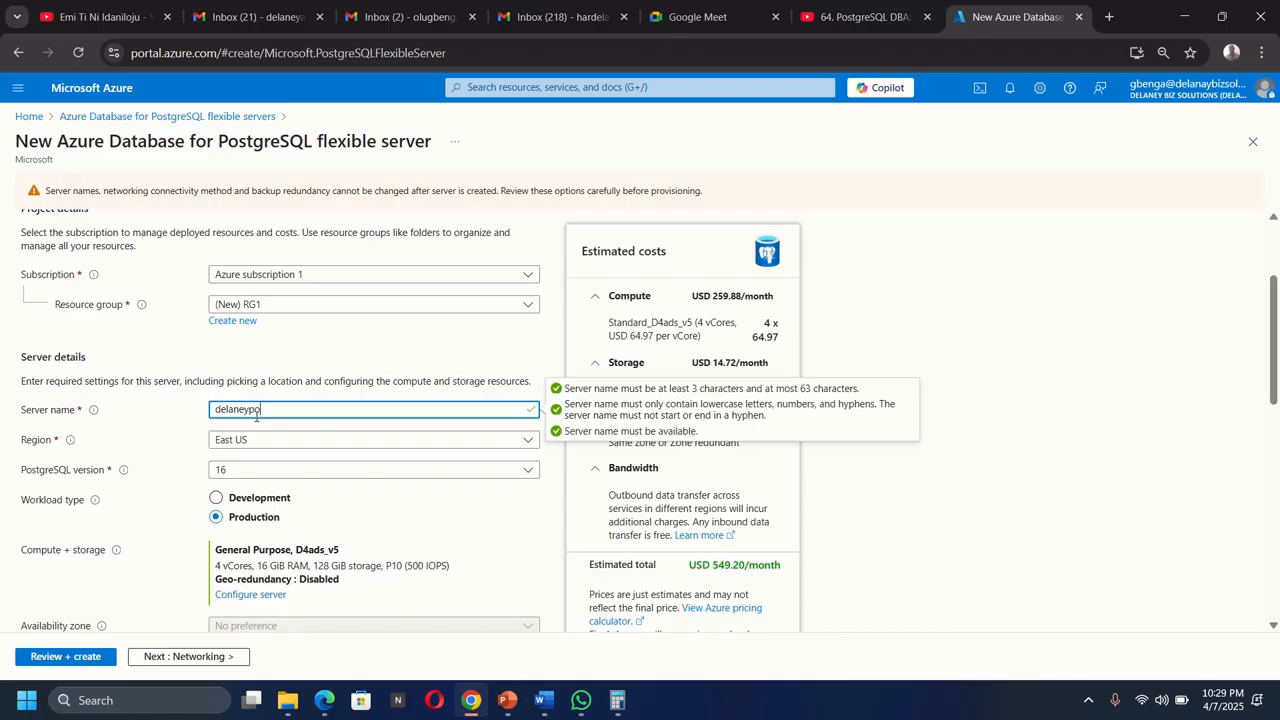
pyautogui.write('stgresqlserver')
pyautogui.moveTo(72, 448)
pyautogui.click(987, 493)
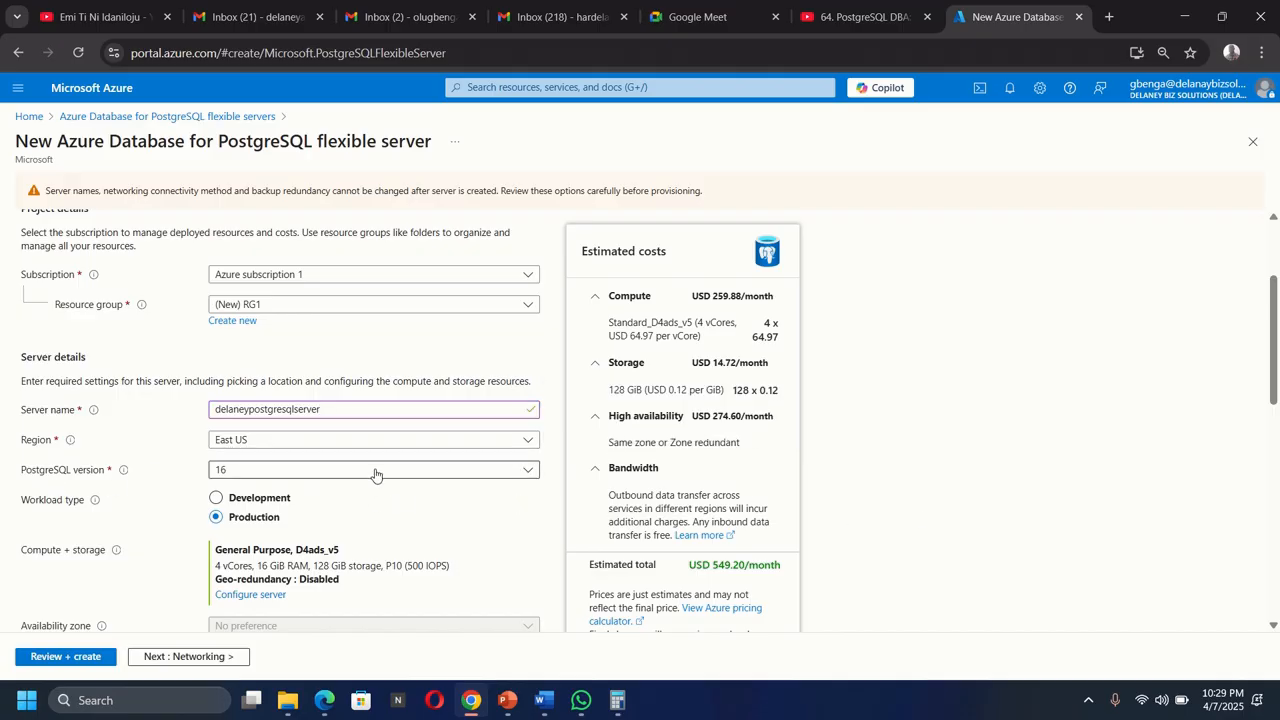
# Select PostgreSQL version 16 and set the workload type to Development.
pyautogui.scroll(-1, 375, 474)
pyautogui.click(310, 393)
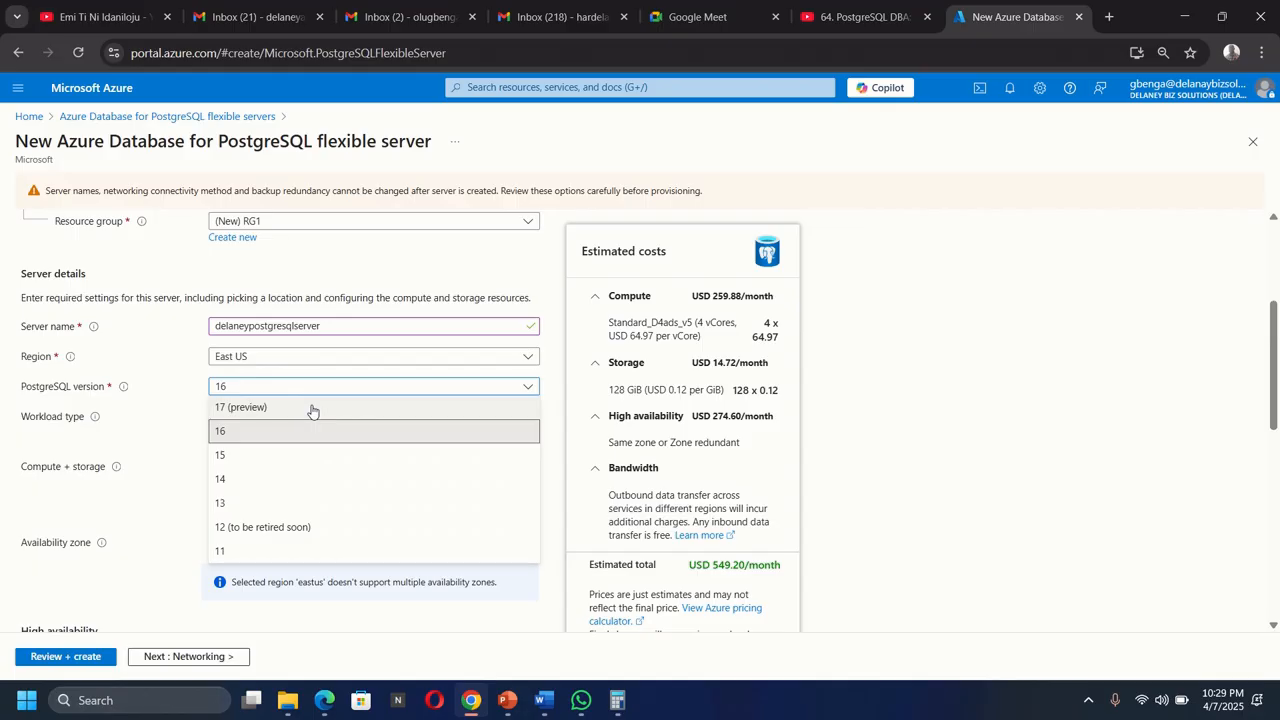
pyautogui.click(248, 432)
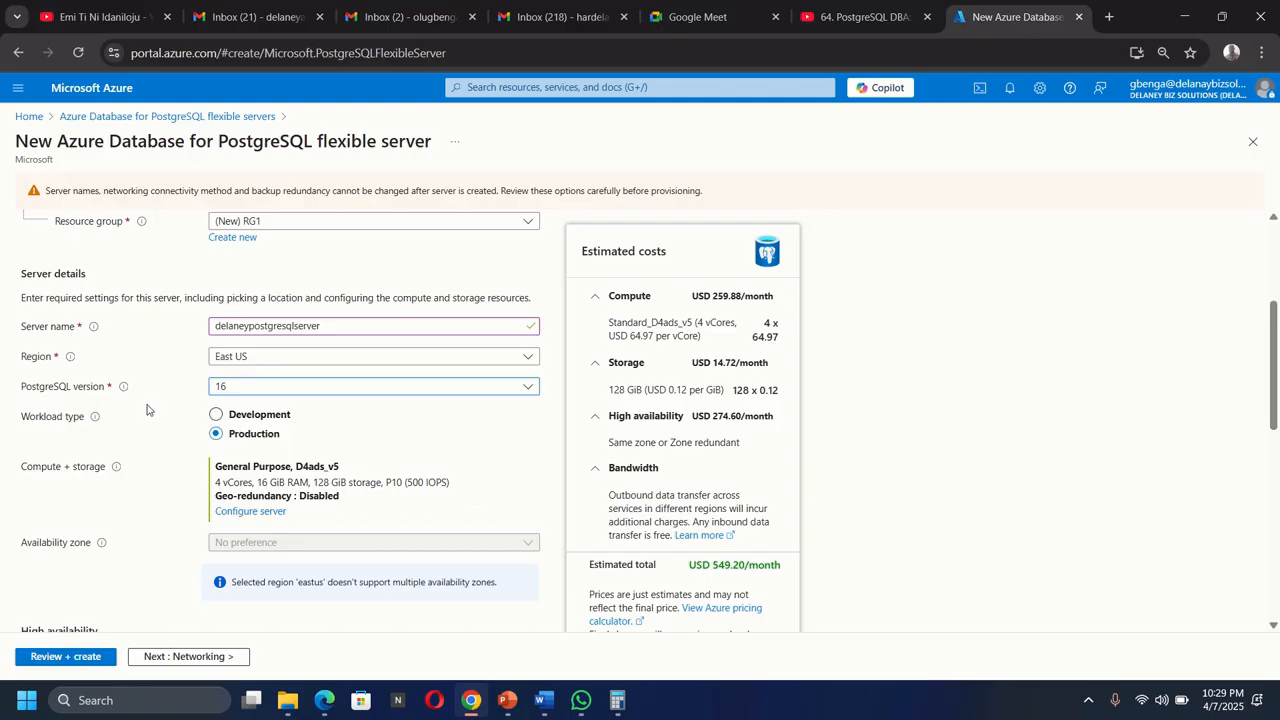
pyautogui.click(216, 415)
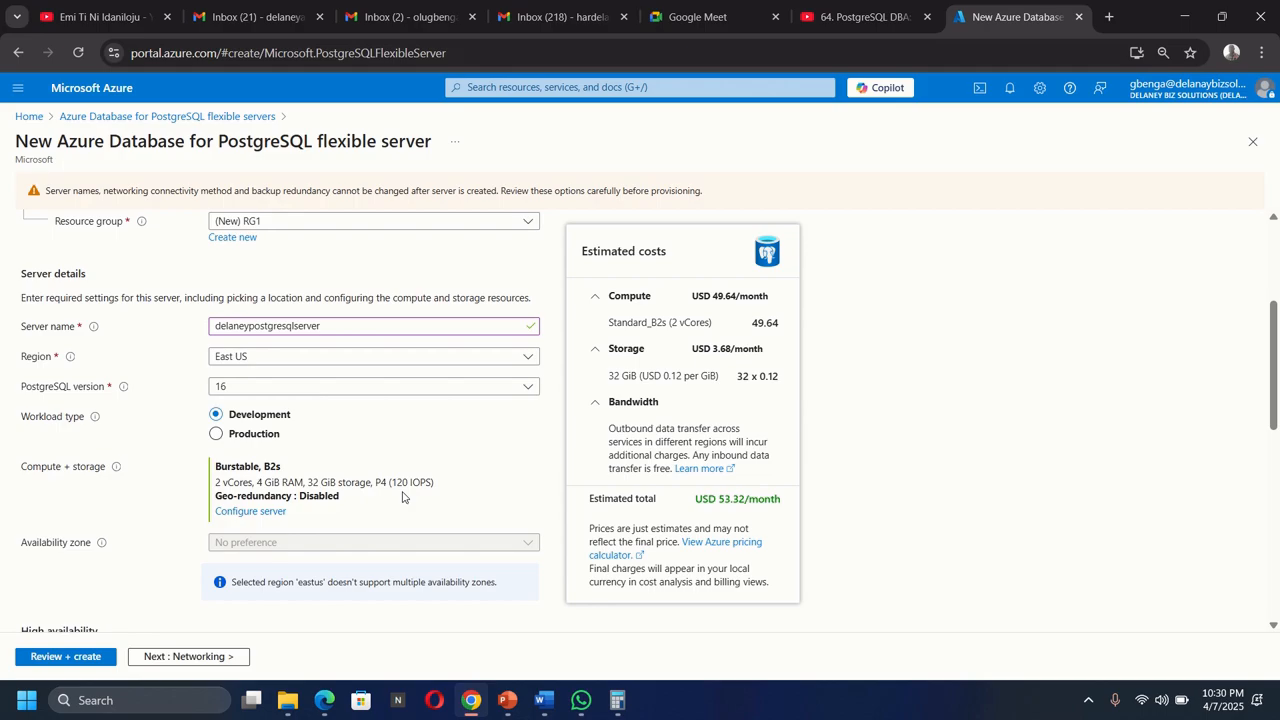
# Enter sqladmin as the administrator login.
pyautogui.scroll(-1, 403, 497)
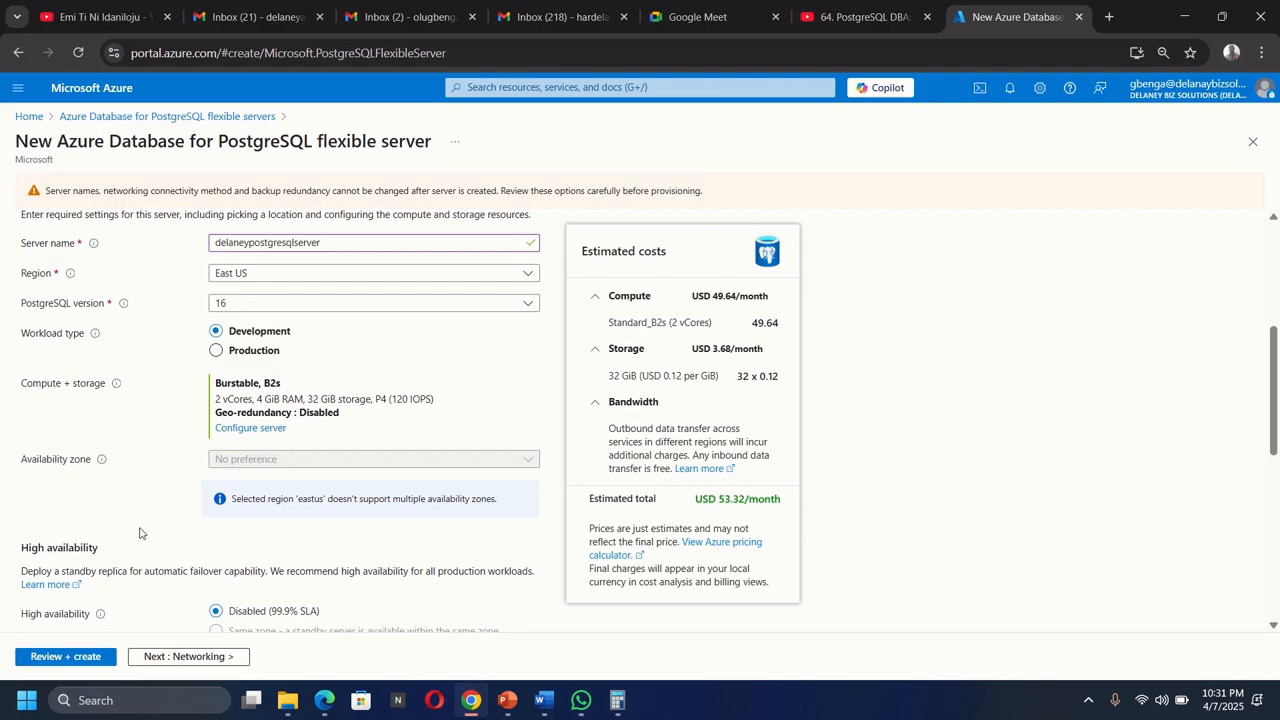
pyautogui.scroll(-1, 140, 533)
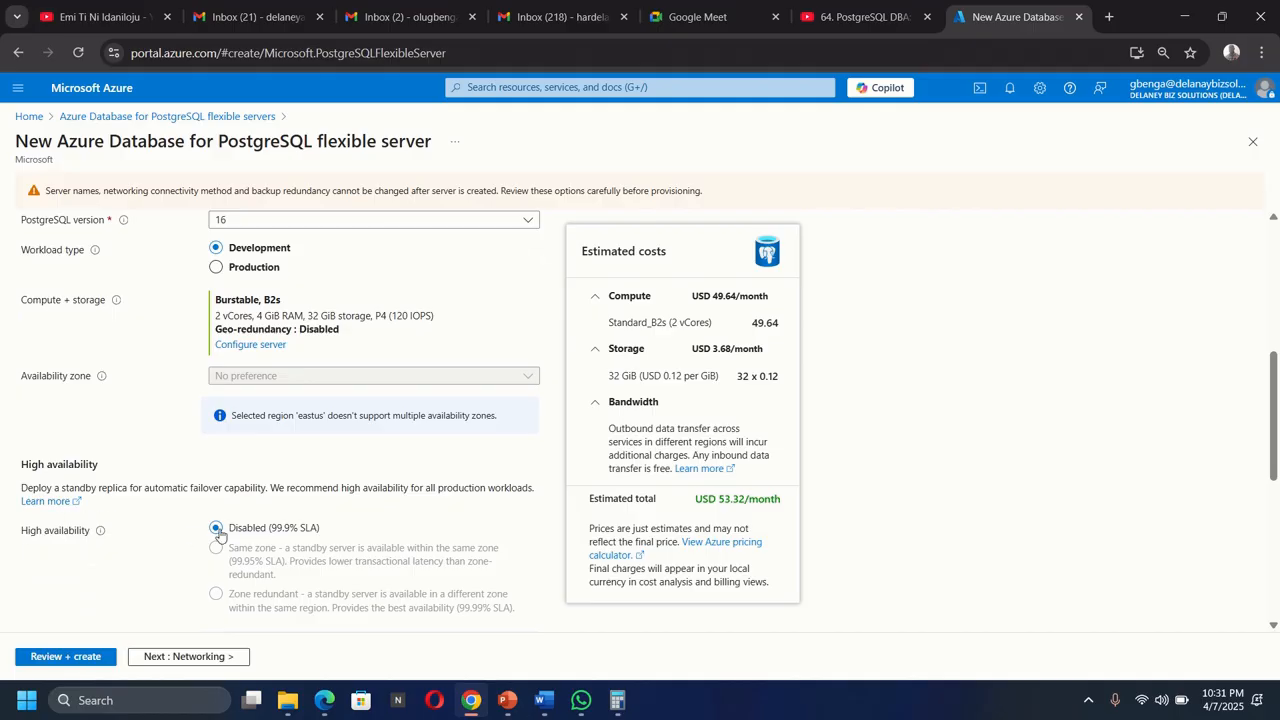
pyautogui.scroll(-2, 189, 465)
pyautogui.scroll(5, 171, 463)
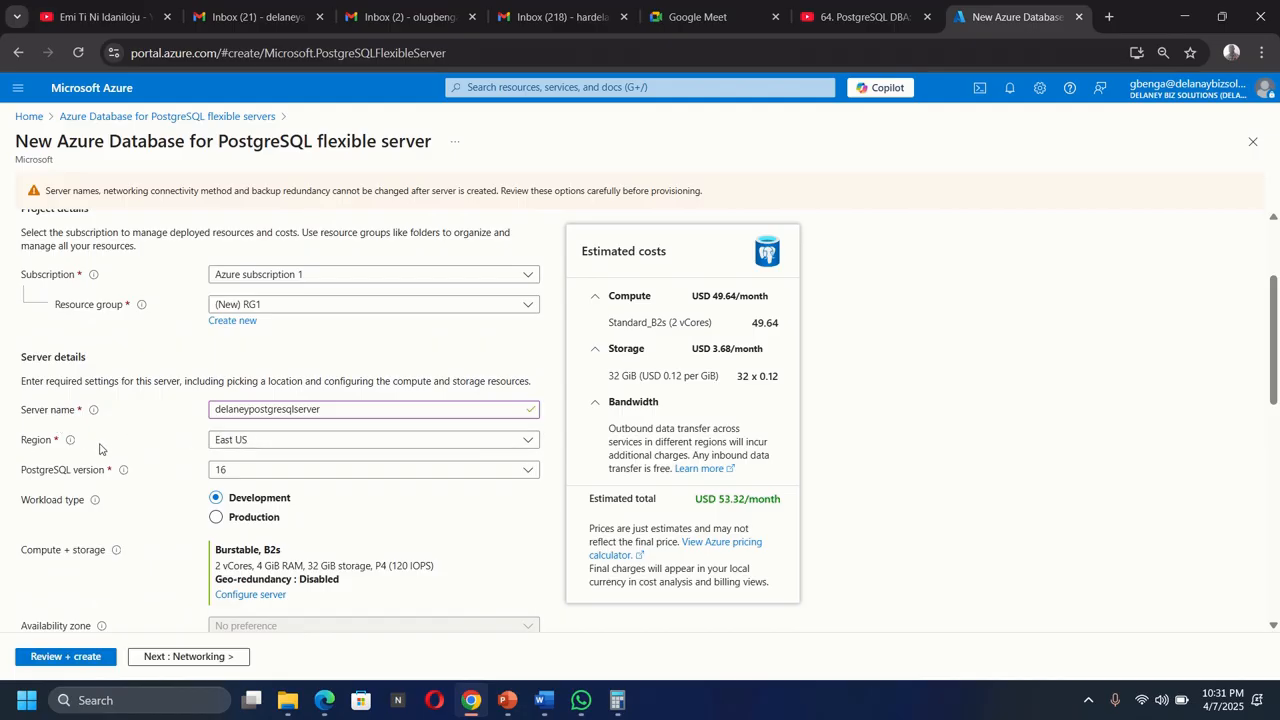
pyautogui.scroll(-4, 113, 465)
pyautogui.scroll(-3, 113, 465)
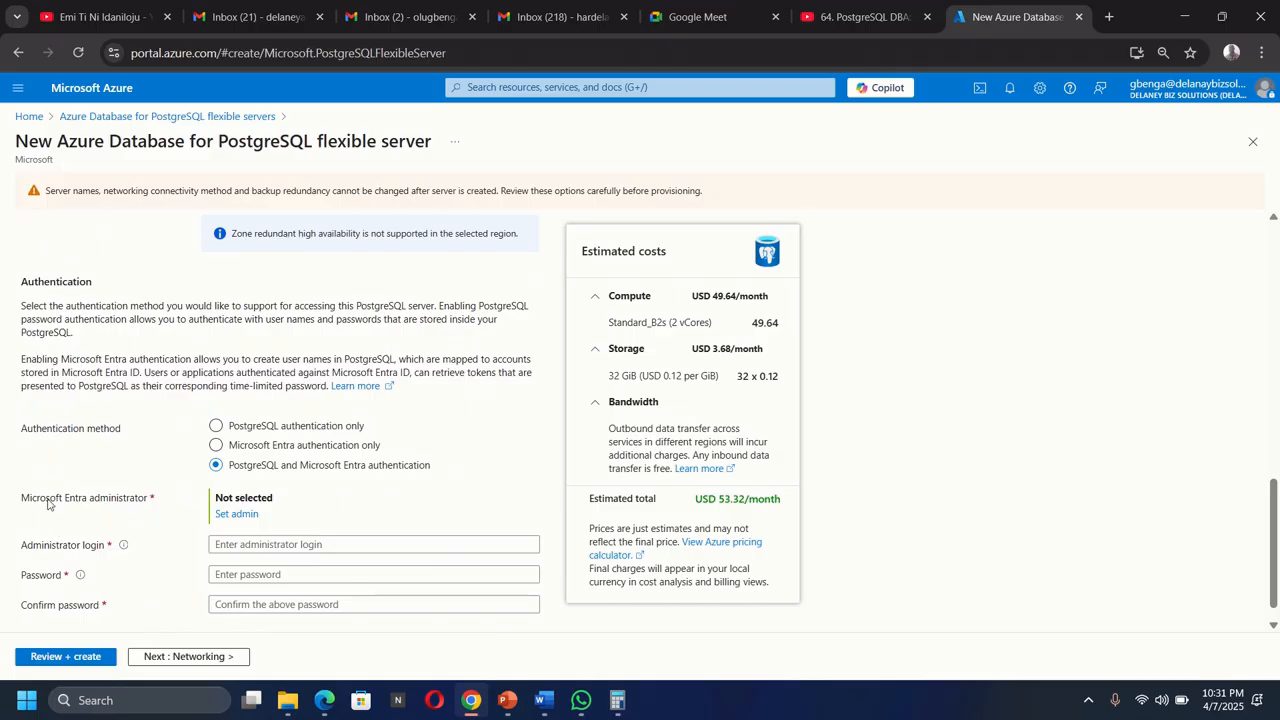
pyautogui.scroll(-1, 140, 527)
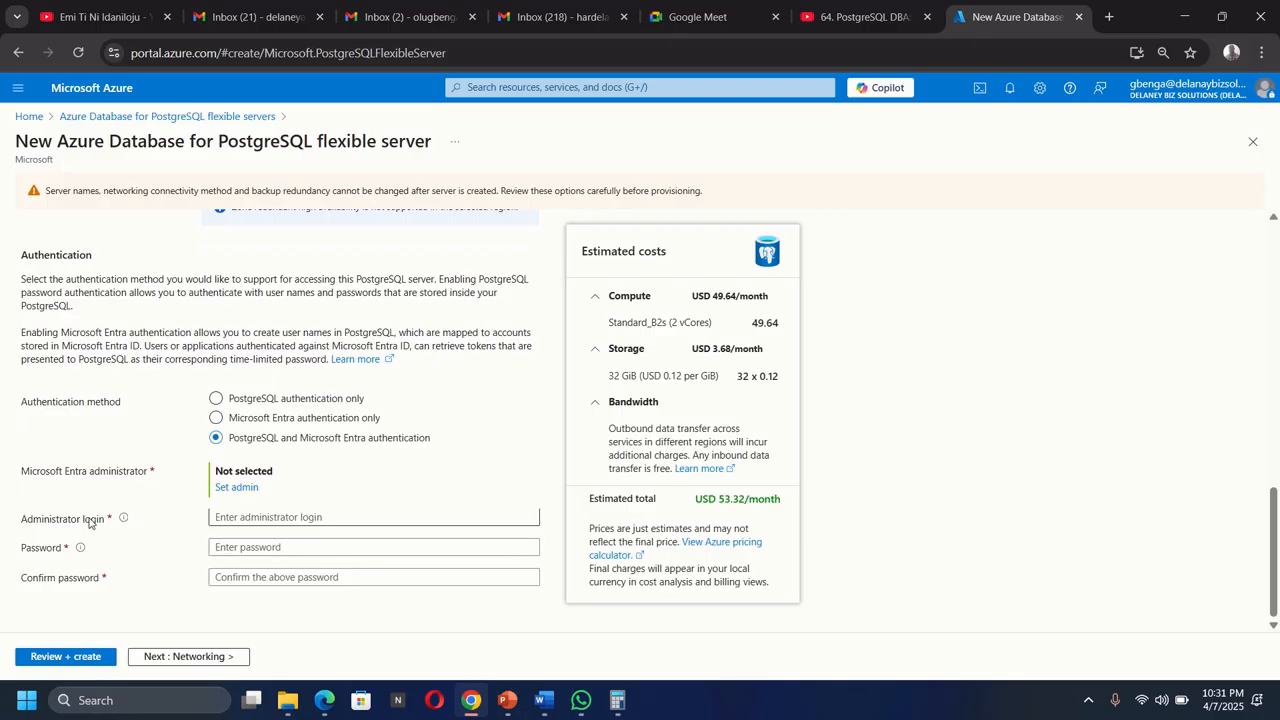
pyautogui.click(233, 518)
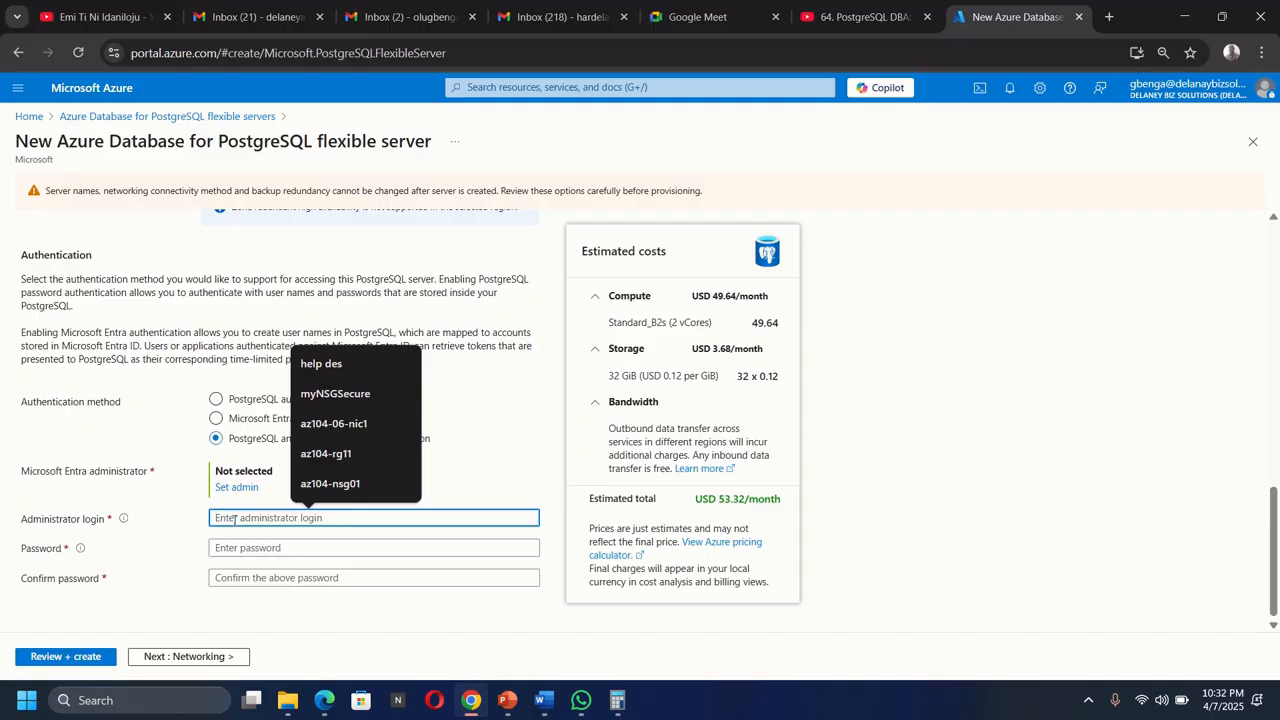
pyautogui.write('sq')
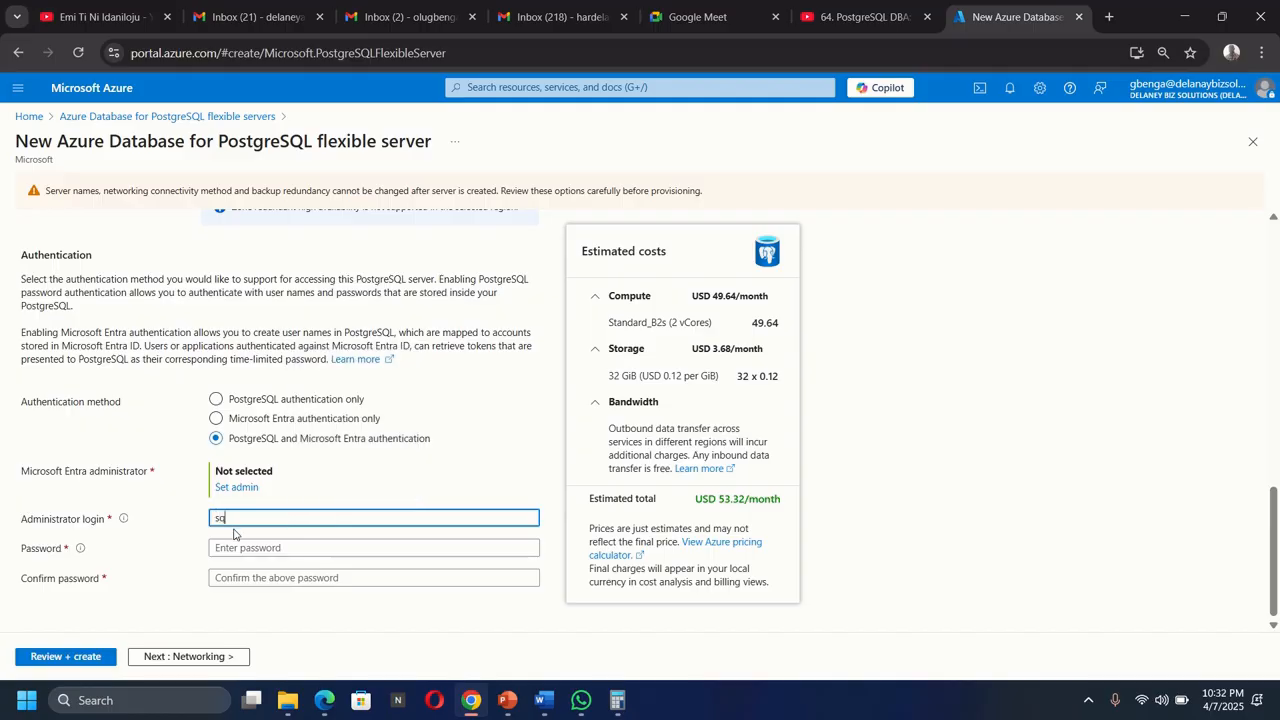
pyautogui.write('ladmin')
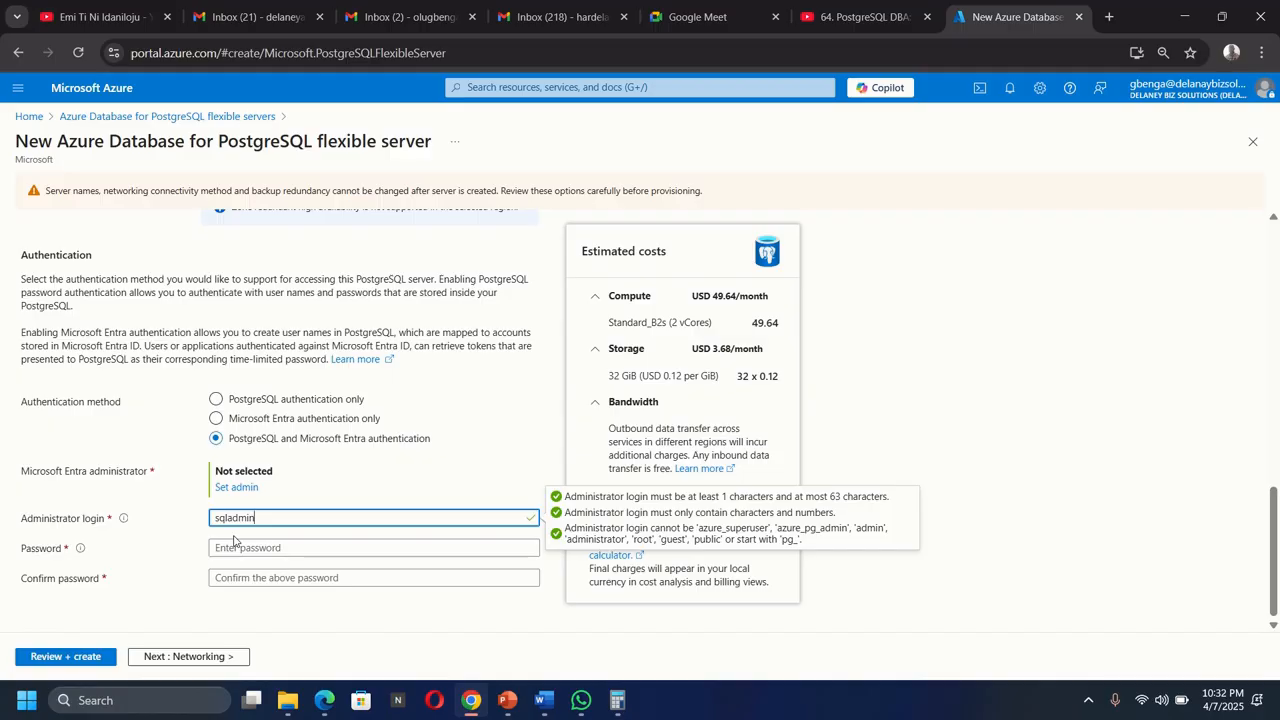
# Enter the administrator password and confirm it.
pyautogui.press('Tab')
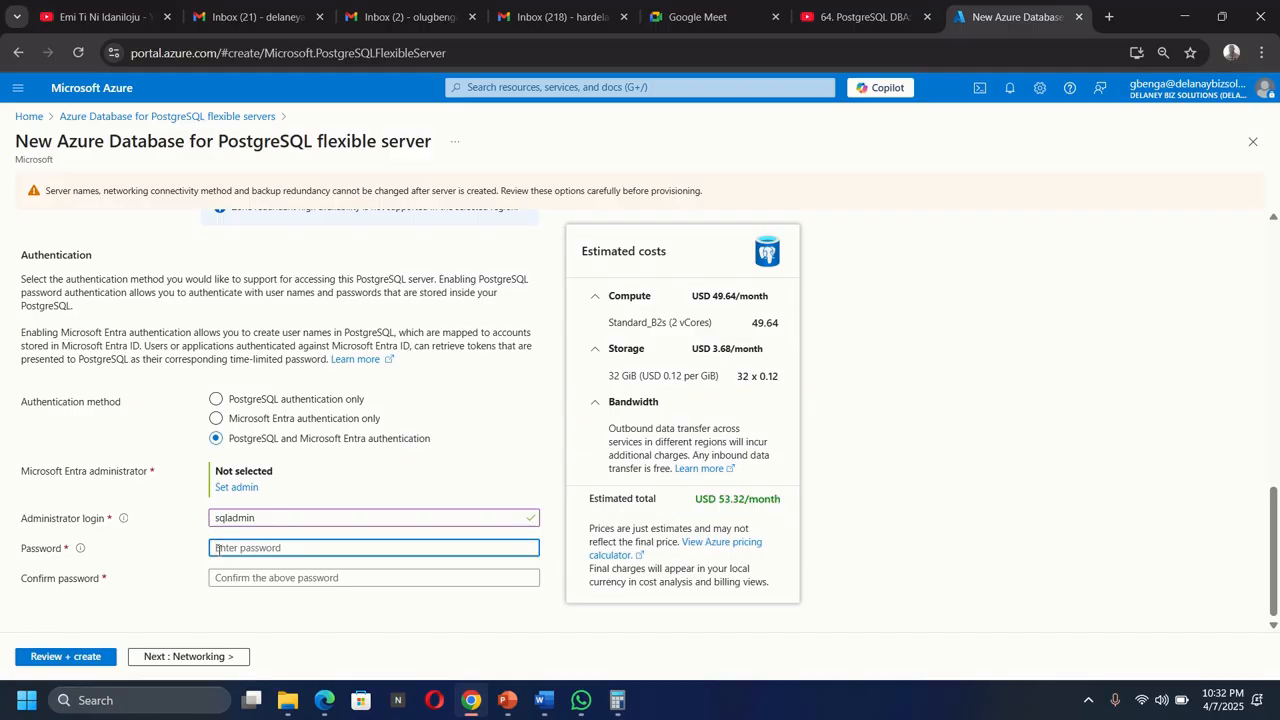
pyautogui.write('••••')
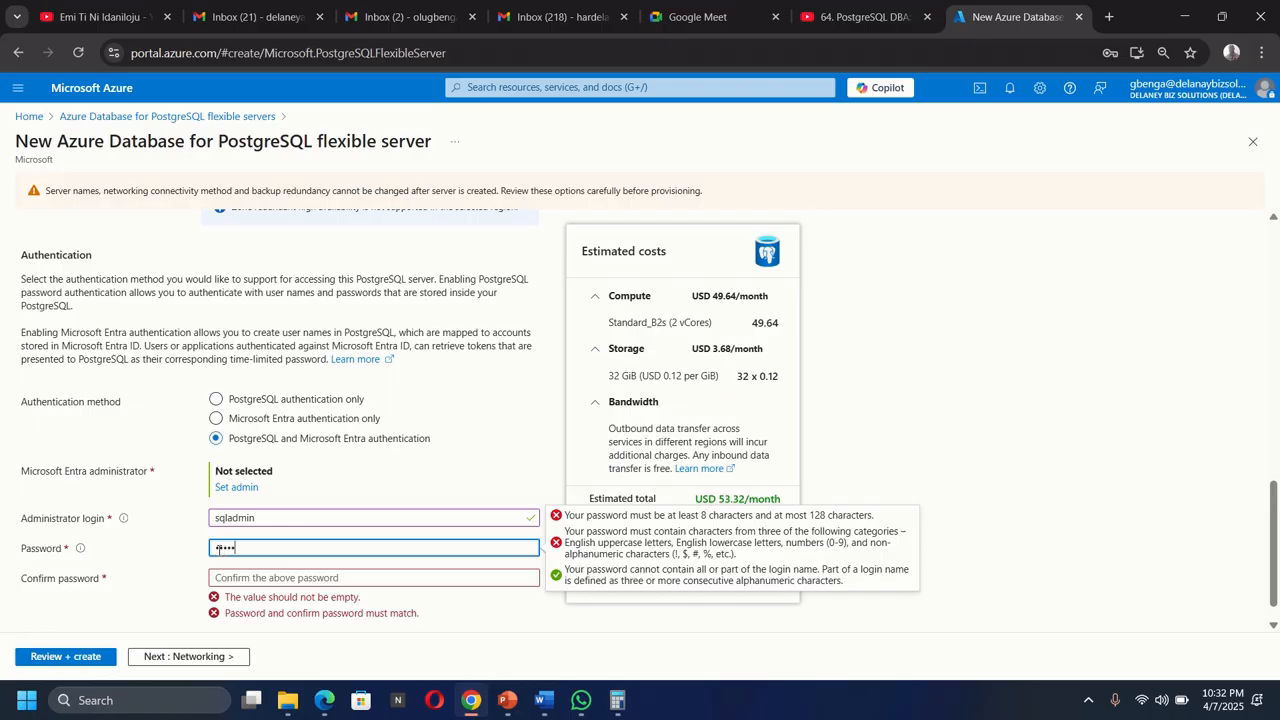
pyautogui.write('••••••')
pyautogui.press('Tab')
pyautogui.write('•')
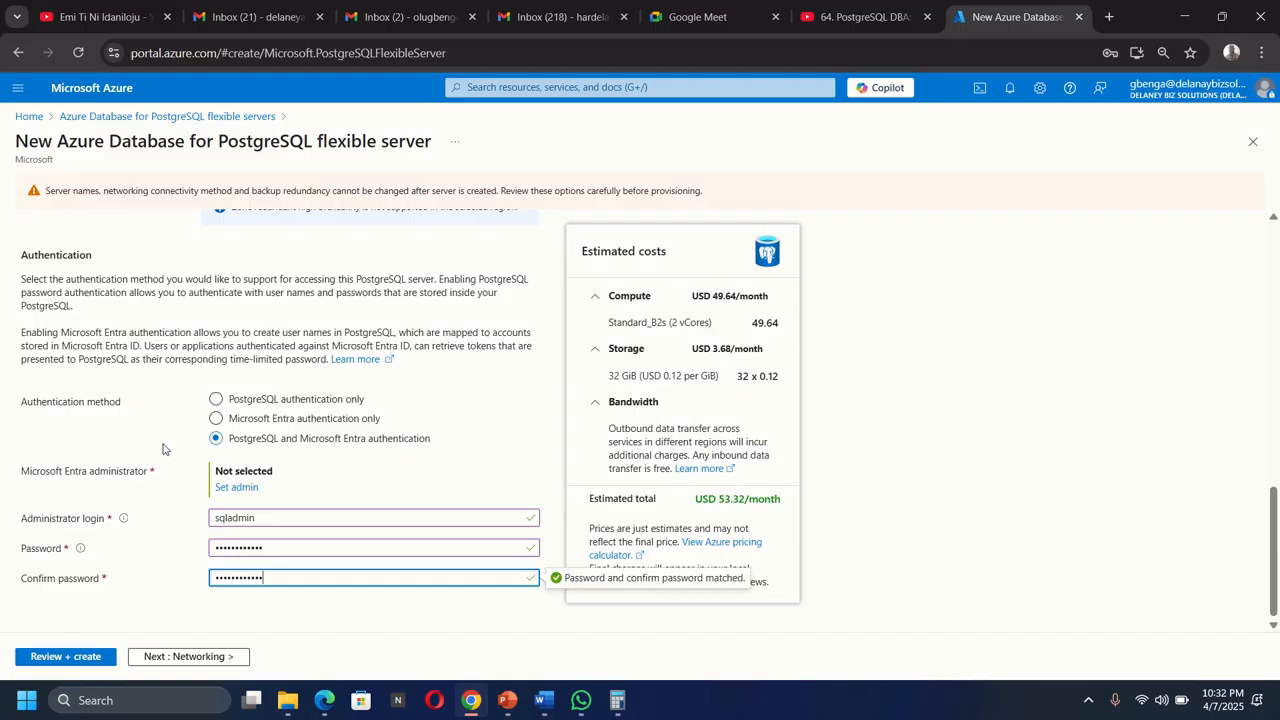
# Open the Networking settings and add the current client IP address as a firewall rule.
pyautogui.scroll(5, 210, 440)
pyautogui.scroll(8, 197, 328)
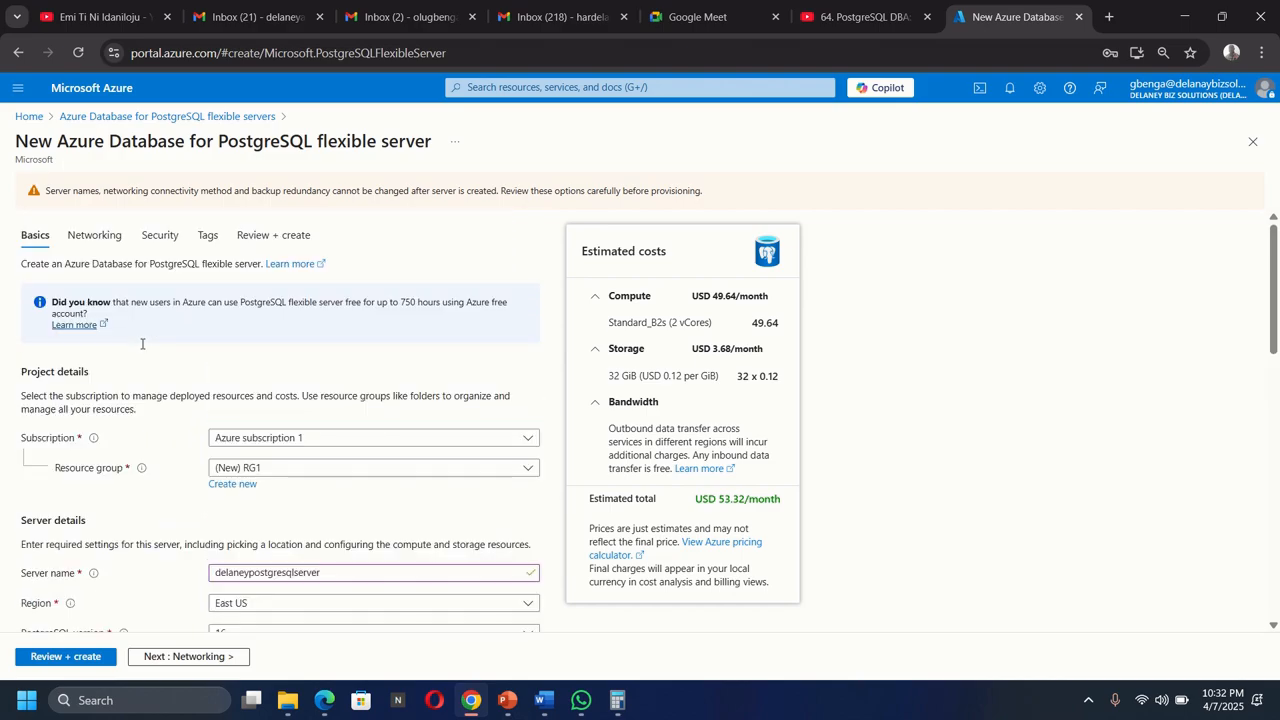
pyautogui.click(101, 244)
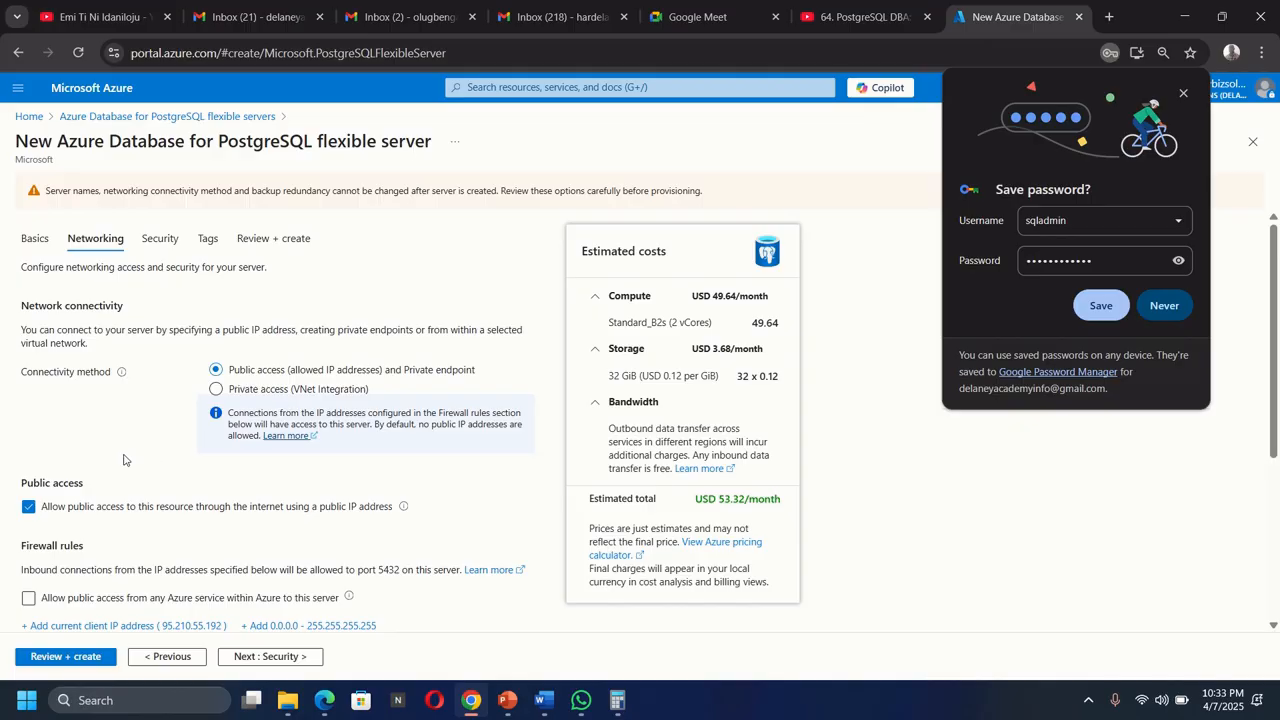
pyautogui.scroll(-2, 120, 447)
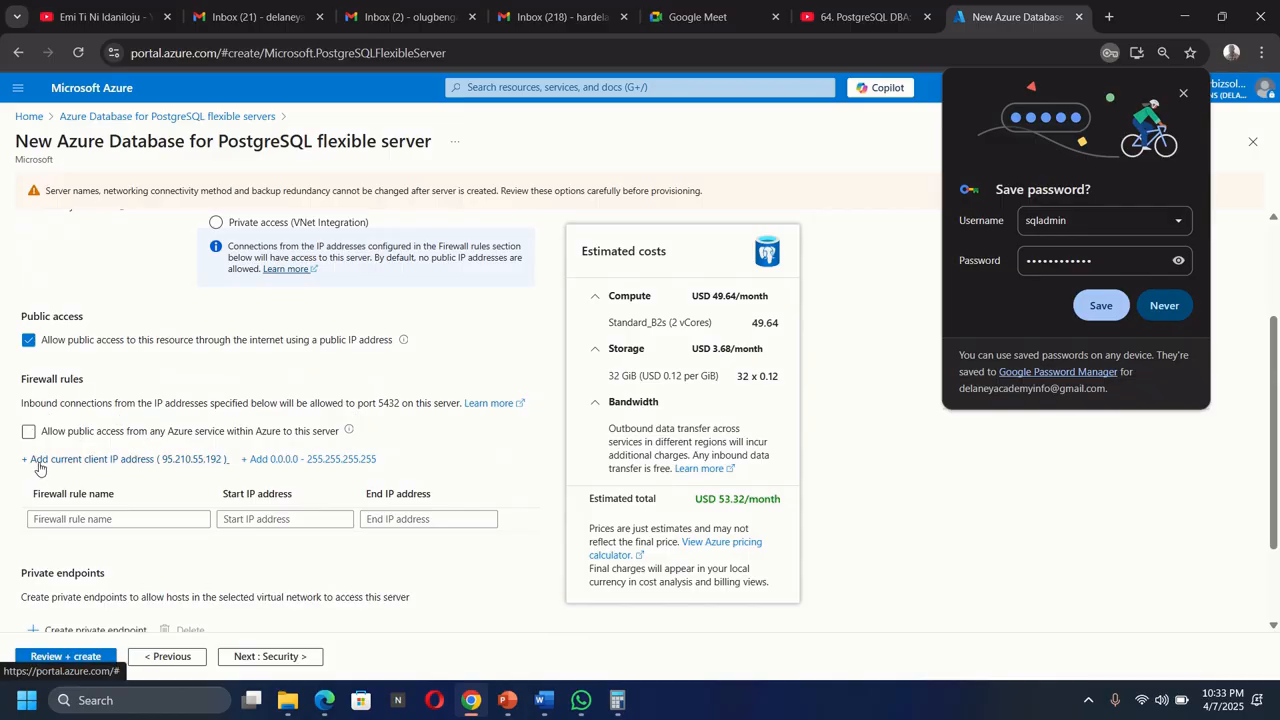
pyautogui.click(100, 460)
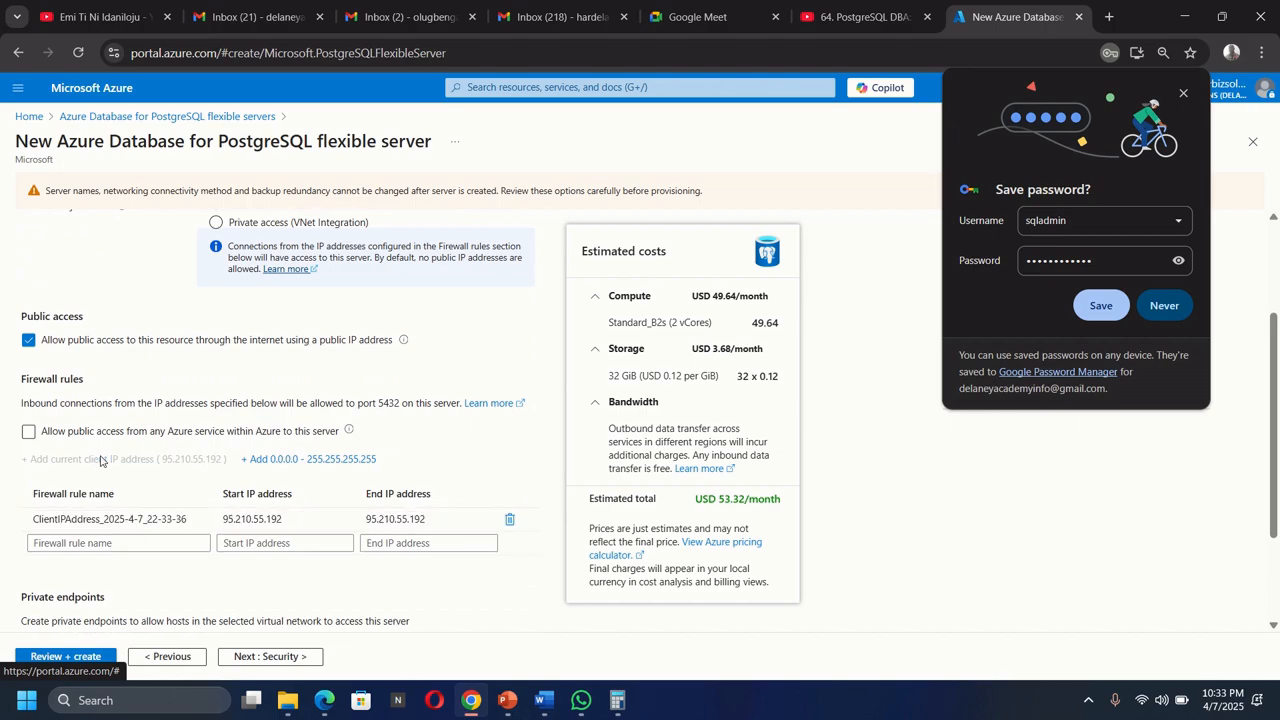
# Try to review and create the server.
pyautogui.scroll(-2, 150, 537)
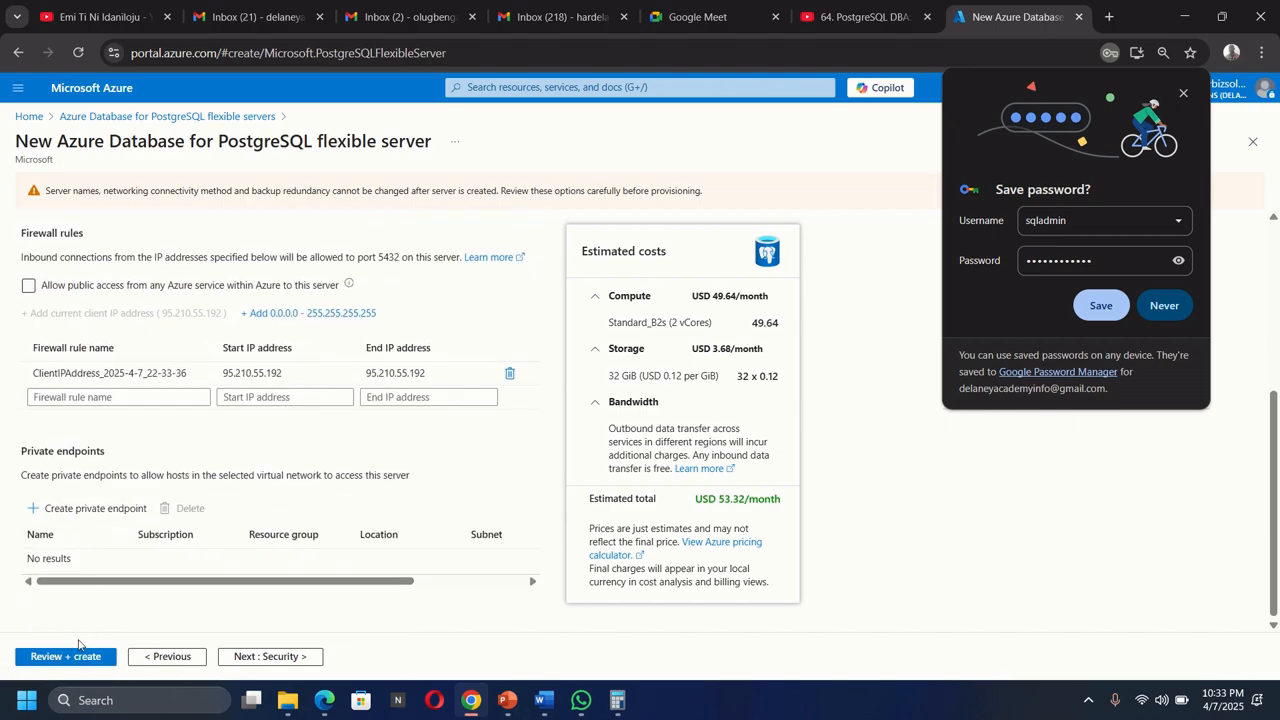
pyautogui.click(66, 656)
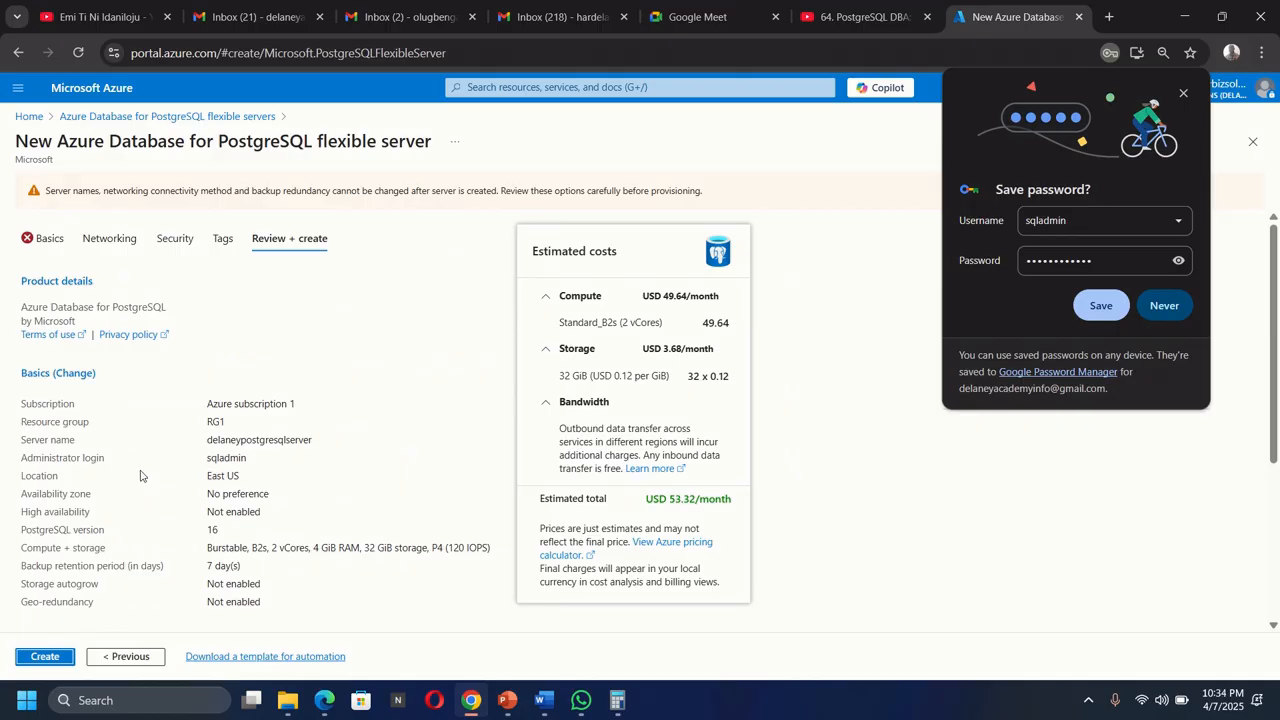
# Return to the Basics settings and set the authentication method to PostgreSQL authentication only.
pyautogui.click(45, 240)
pyautogui.scroll(-4, 214, 451)
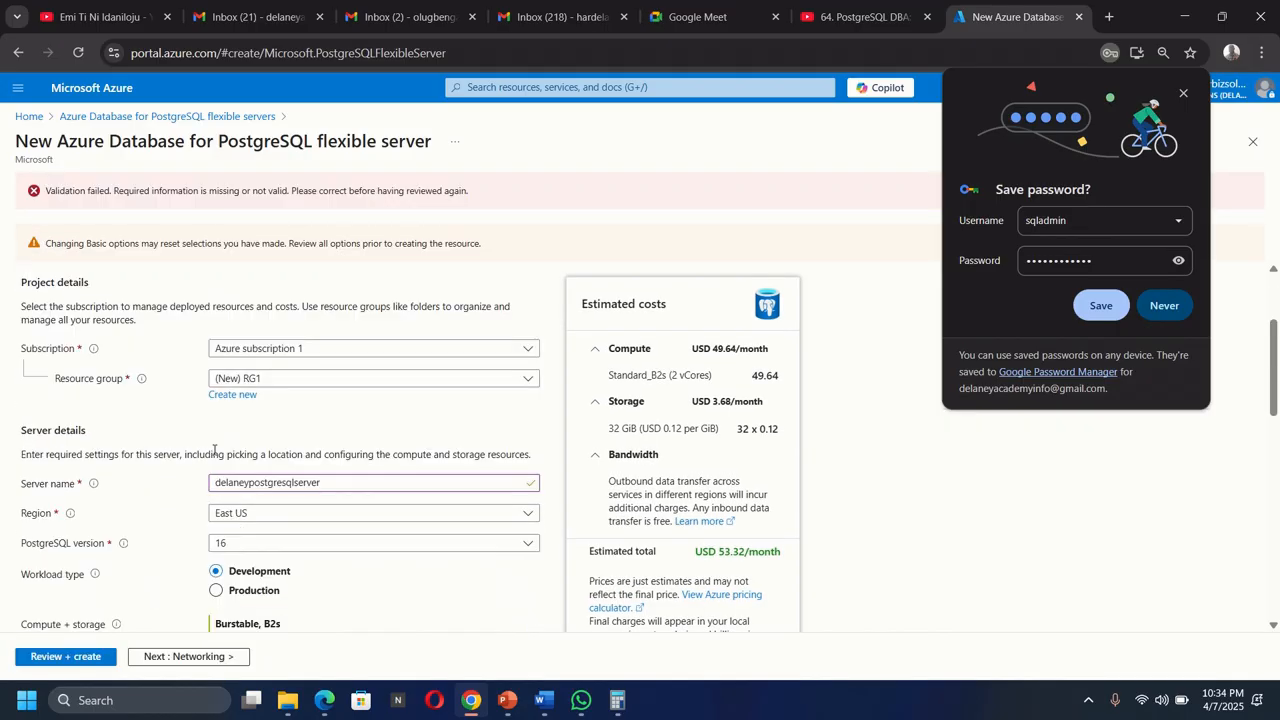
pyautogui.scroll(-8, 214, 451)
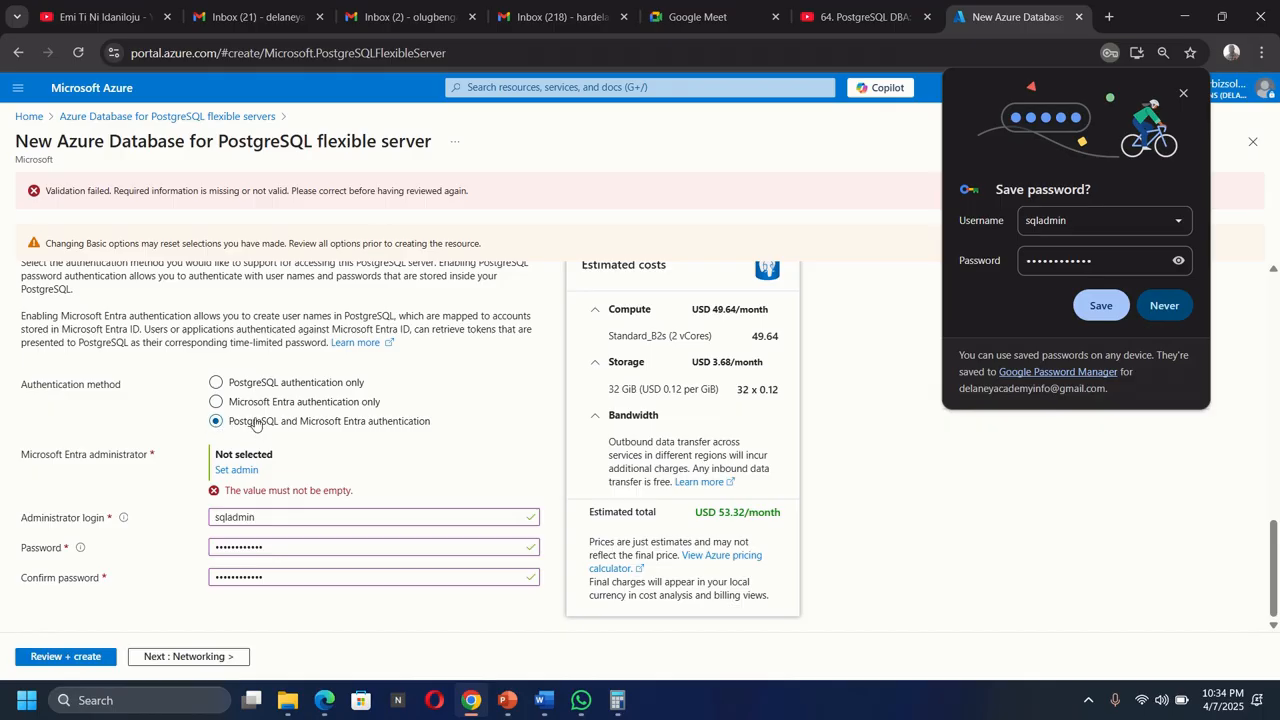
pyautogui.click(216, 382)
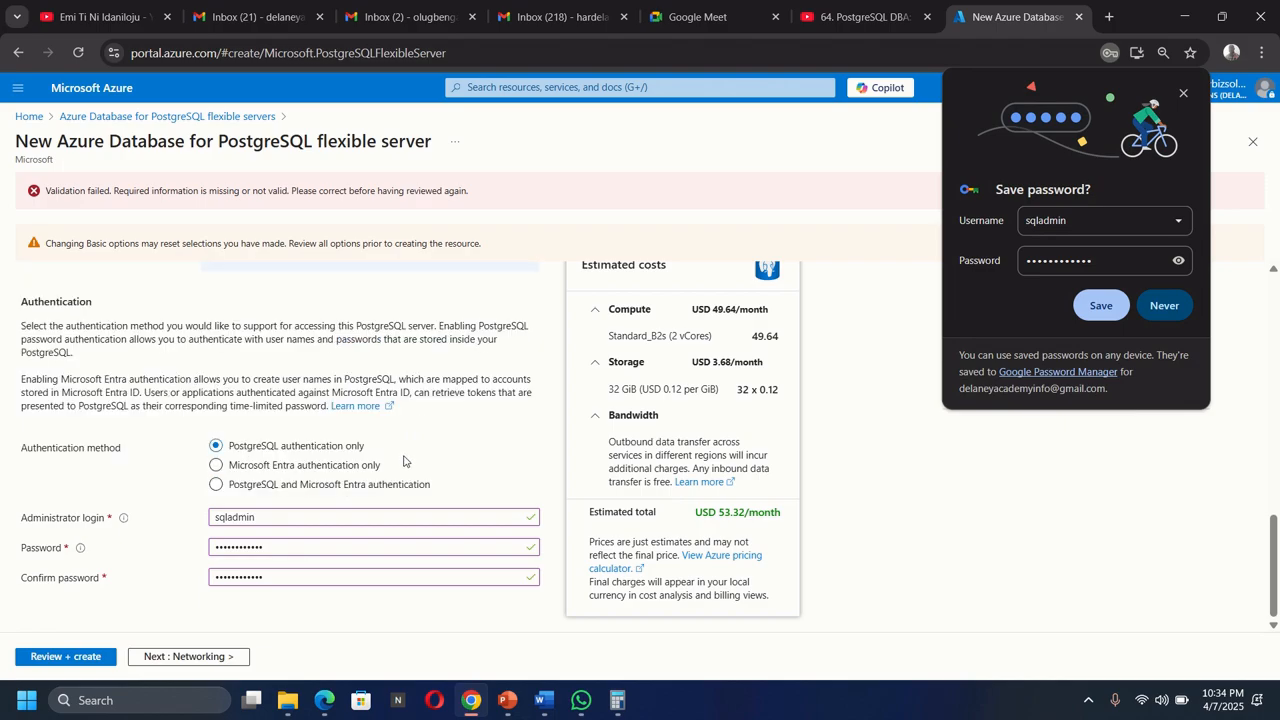
# Review the configuration and create the server.
pyautogui.click(65, 657)
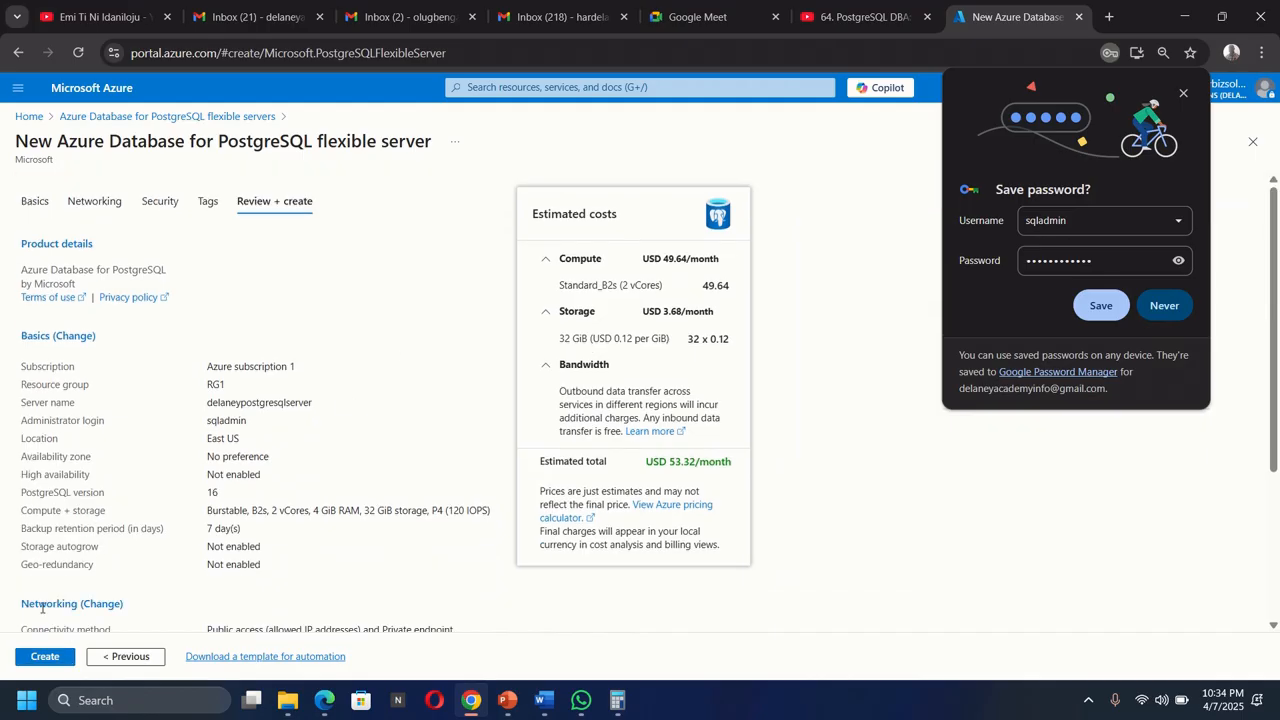
pyautogui.click(41, 658)
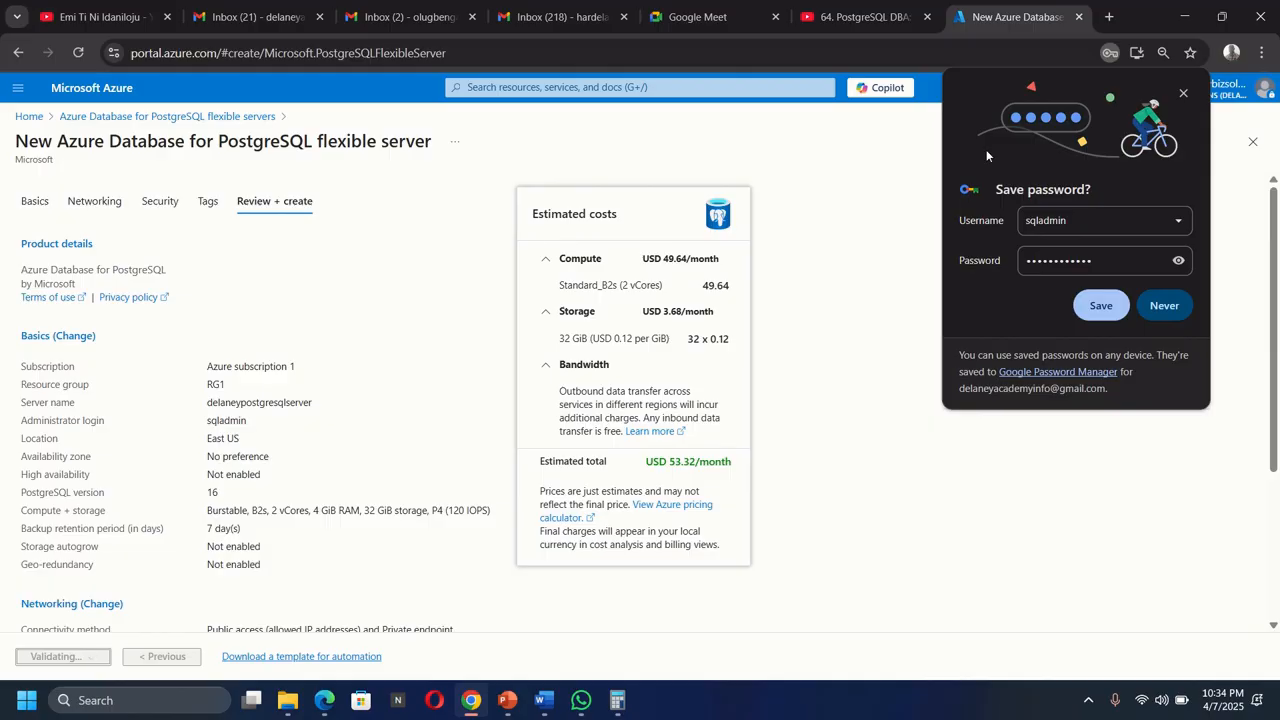
# Dismiss the browser's save-password prompt and, after deployment completes, open the new PostgreSQL server resource.
pyautogui.click(1184, 95)
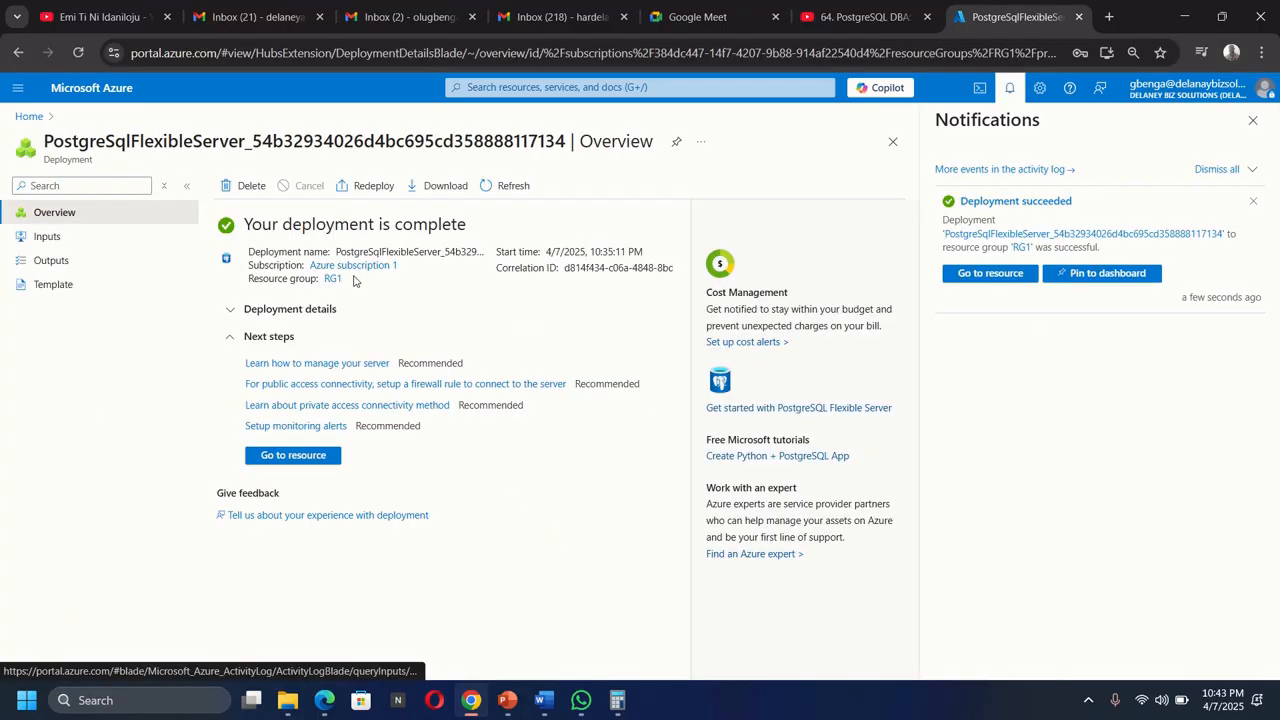
pyautogui.click(292, 459)
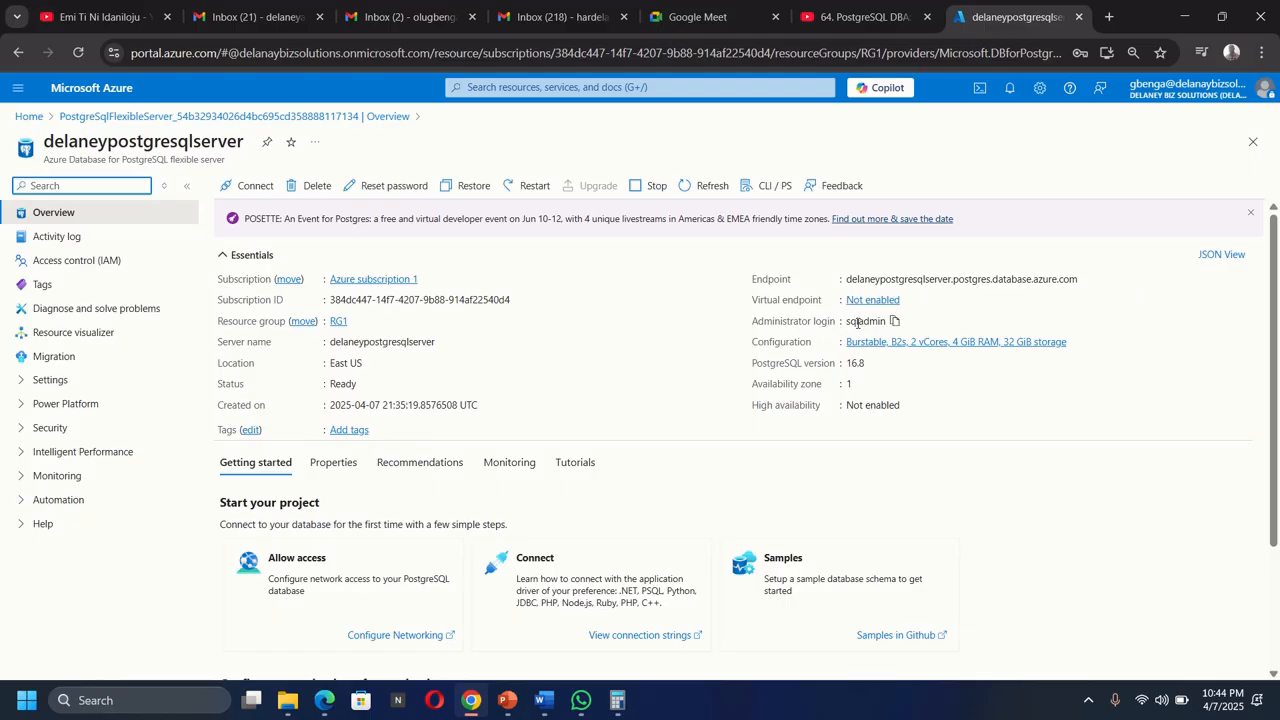
# Copy the server's endpoint host name and launch pgAdmin 4.
pyautogui.click(1086, 278)
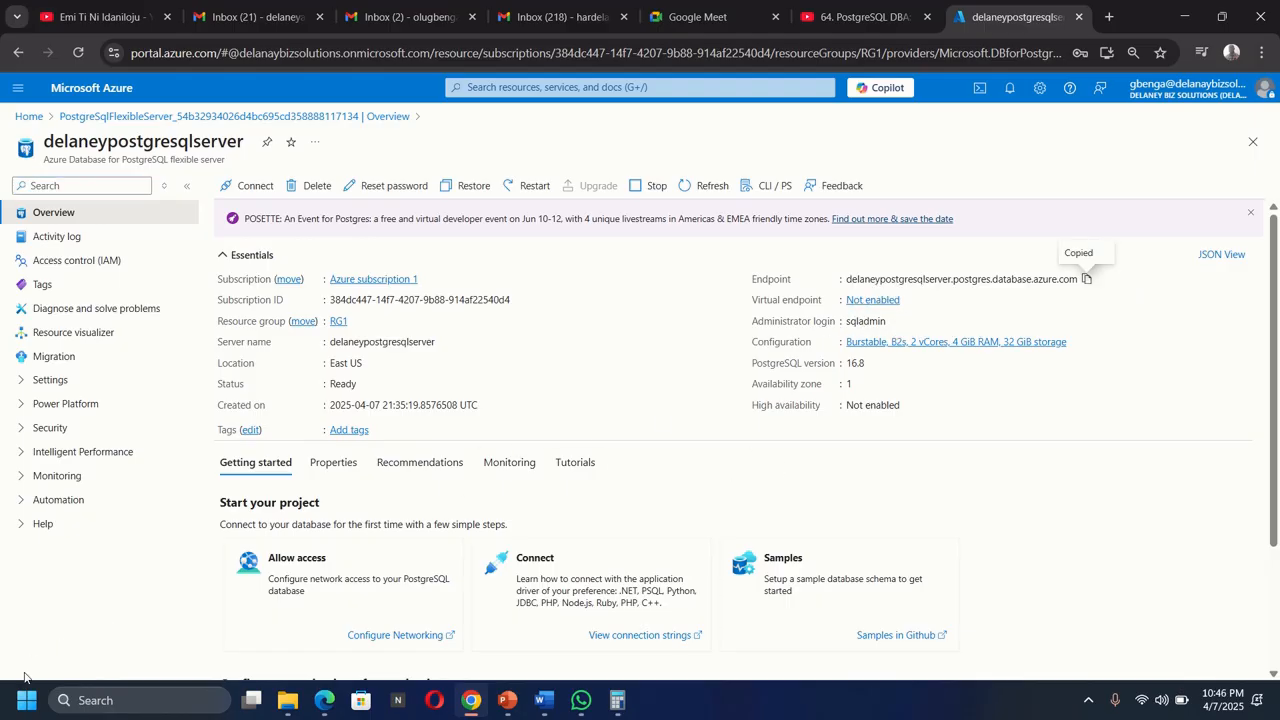
pyautogui.click(26, 700)
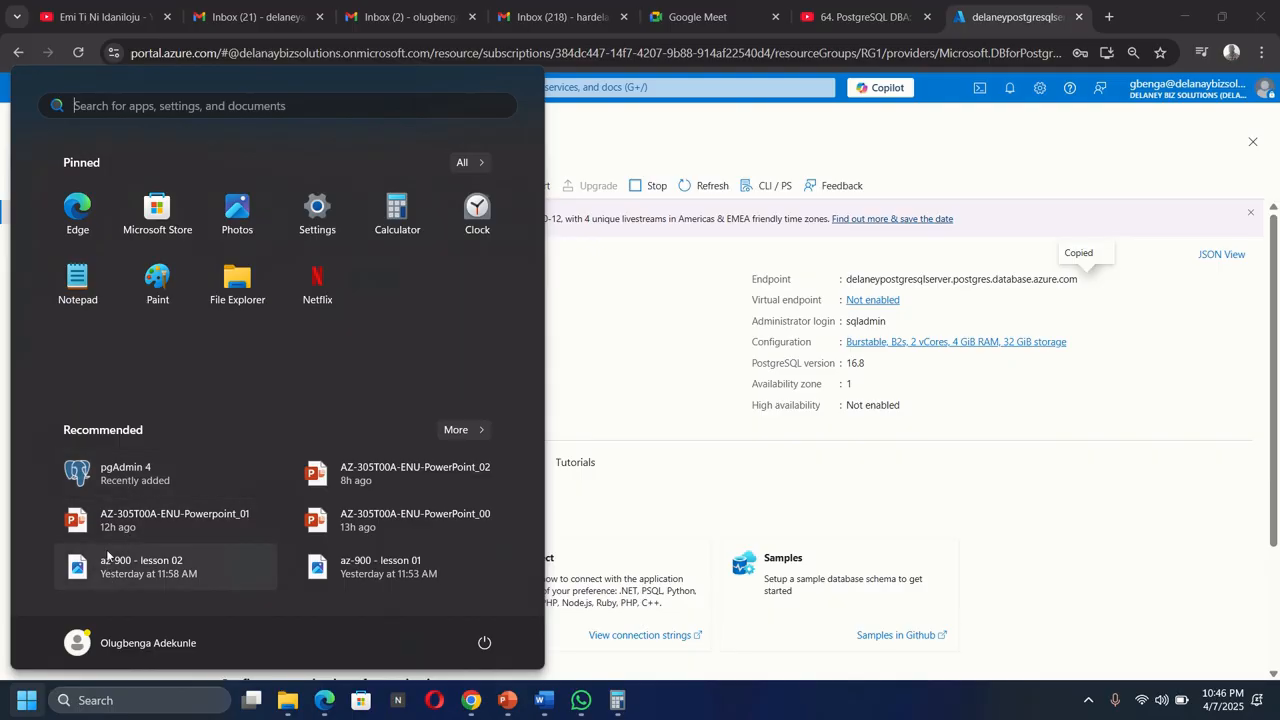
pyautogui.click(135, 476)
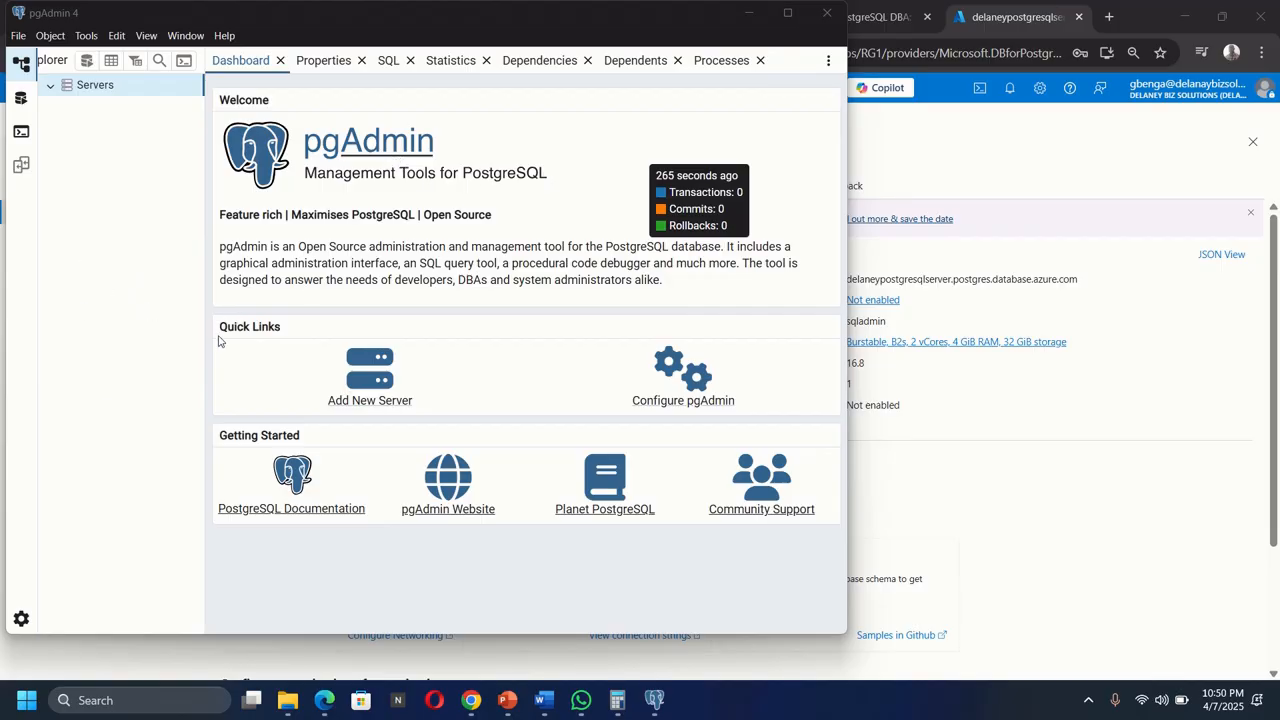
# Start registering a new server named newsql and open its connection settings.
pyautogui.click(362, 372)
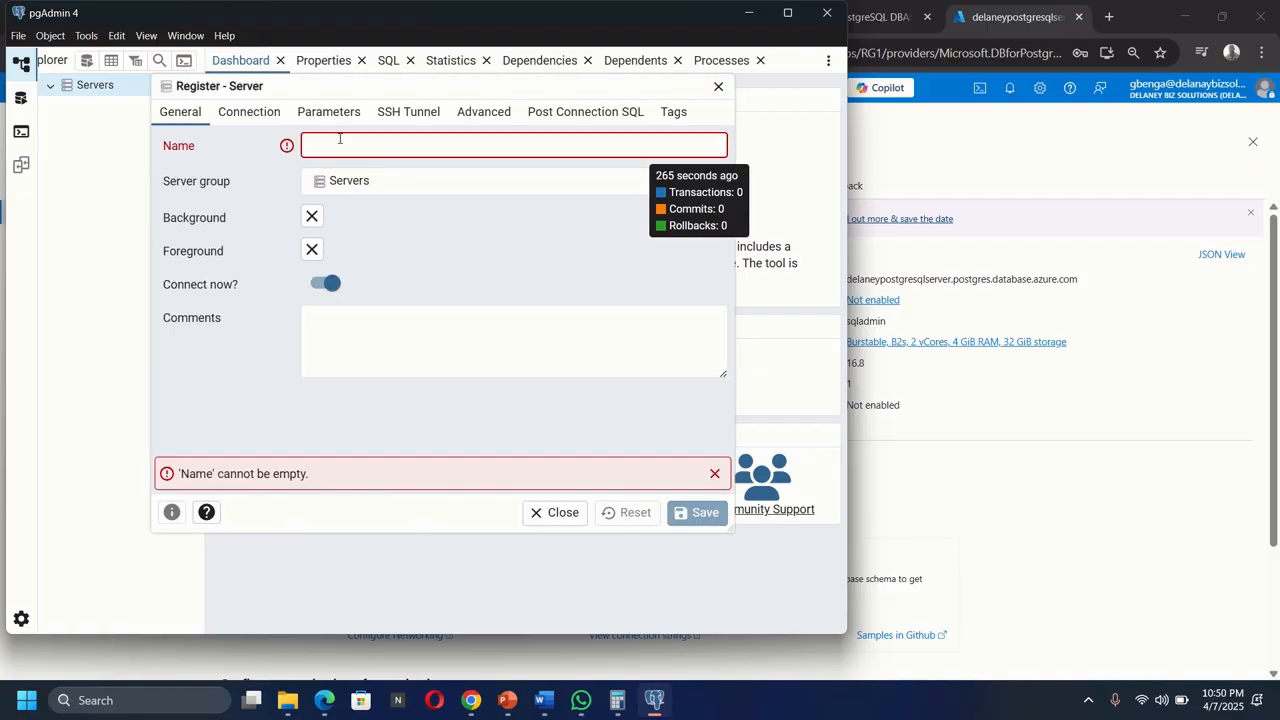
pyautogui.write('newsql')
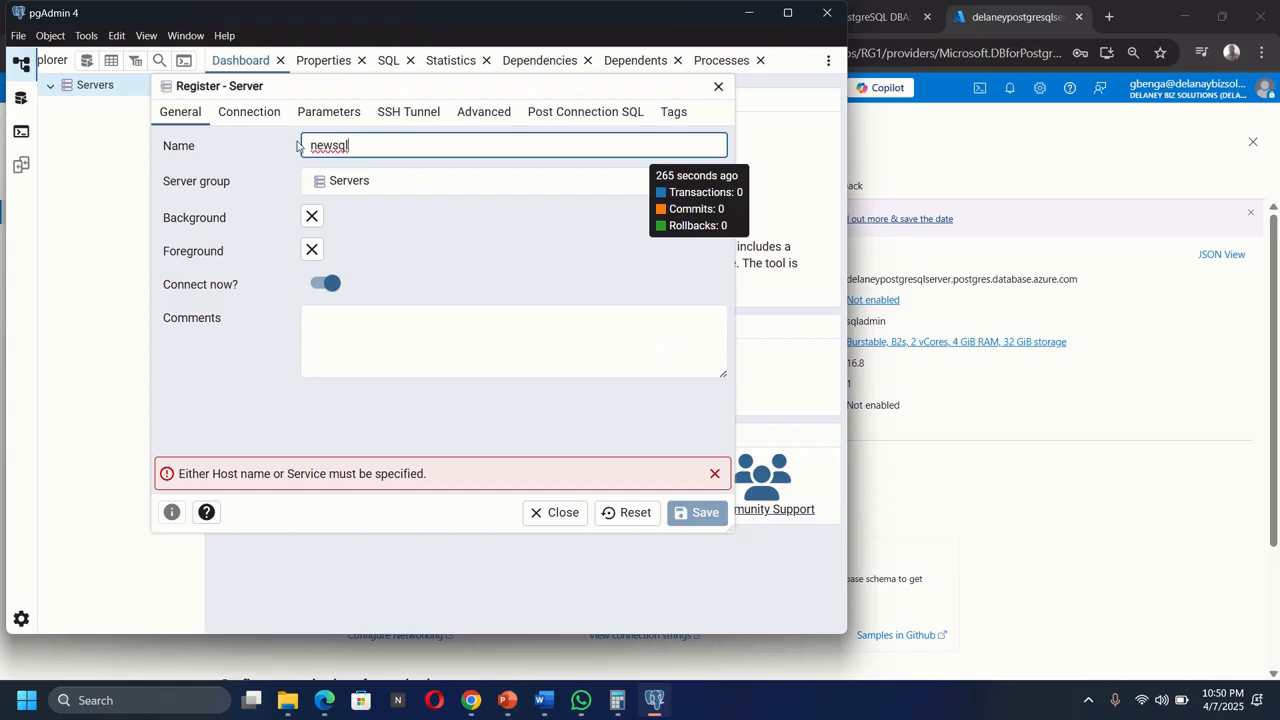
pyautogui.click(250, 113)
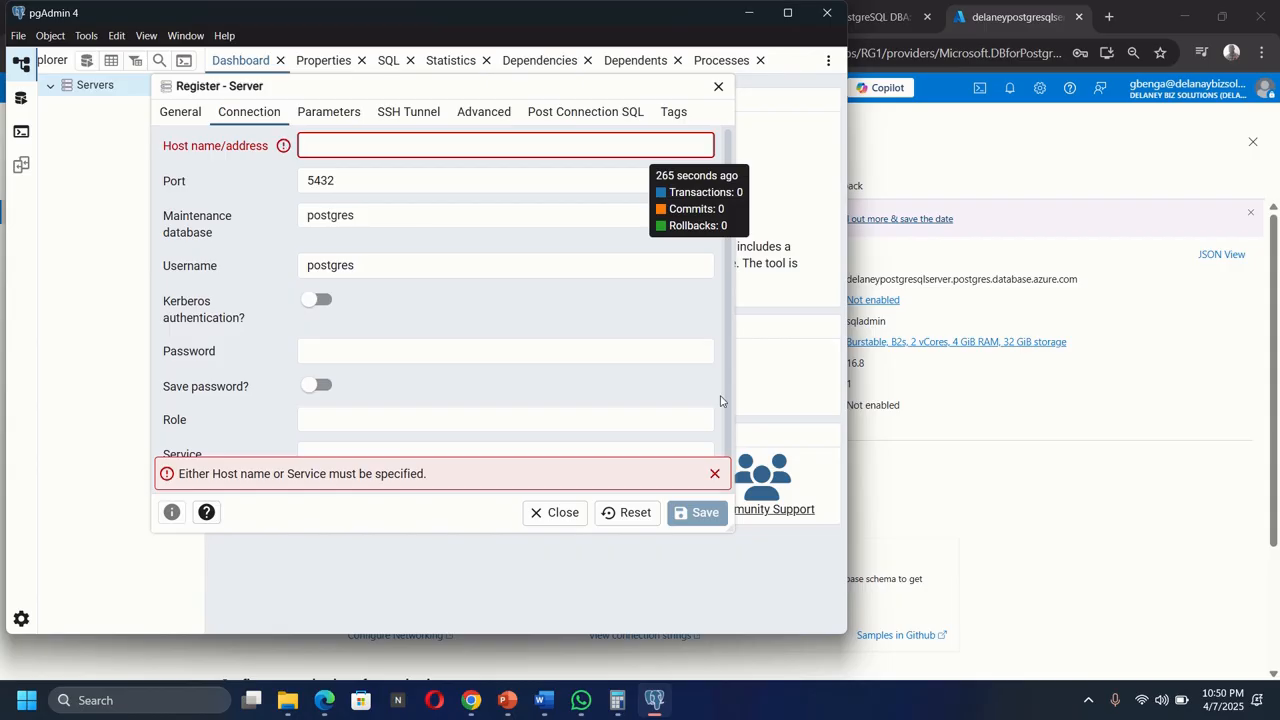
# Copy the server endpoint again and paste it as the registration's host name/address.
pyautogui.click(1086, 279)
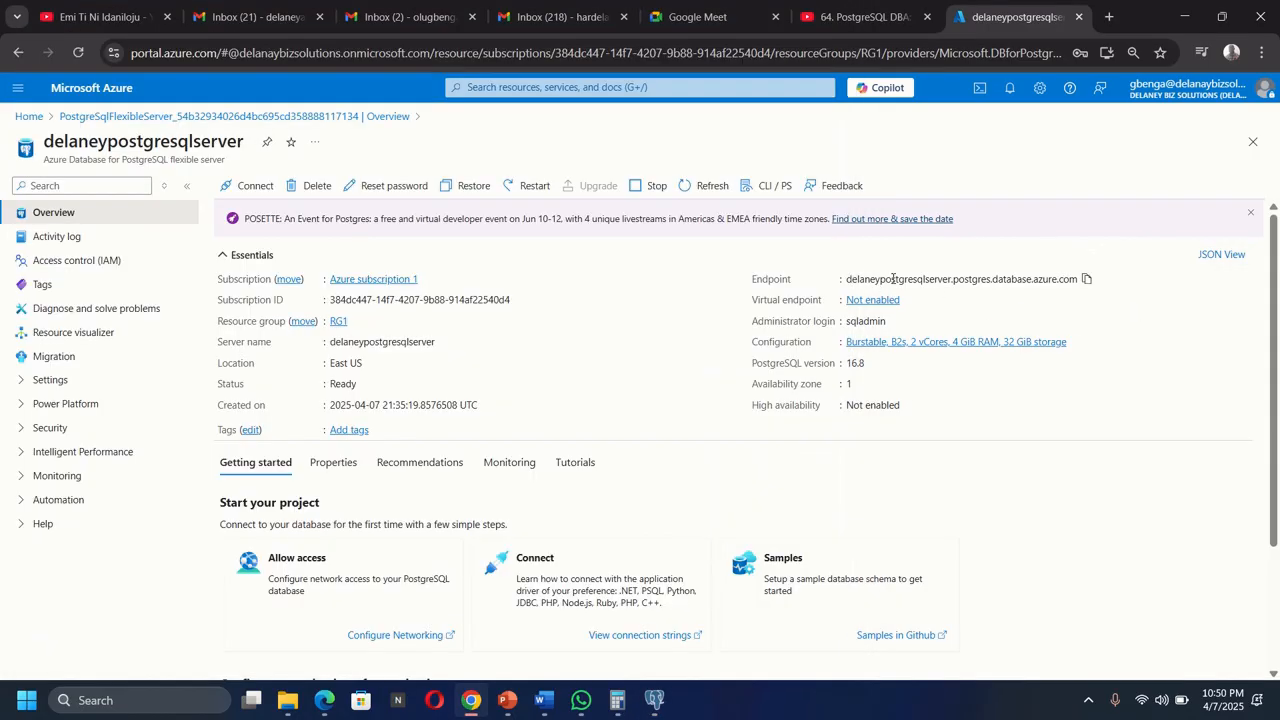
pyautogui.click(1086, 279)
pyautogui.click(654, 700)
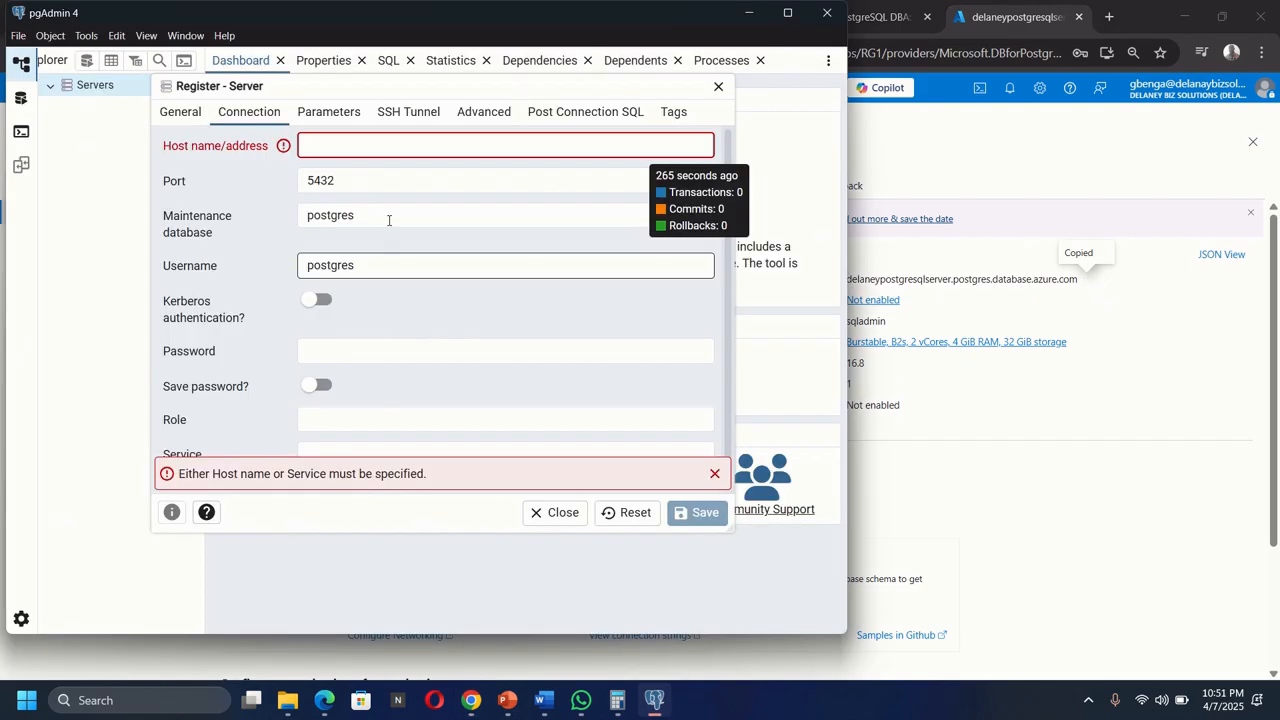
pyautogui.hotkey('ctrl', 'v')
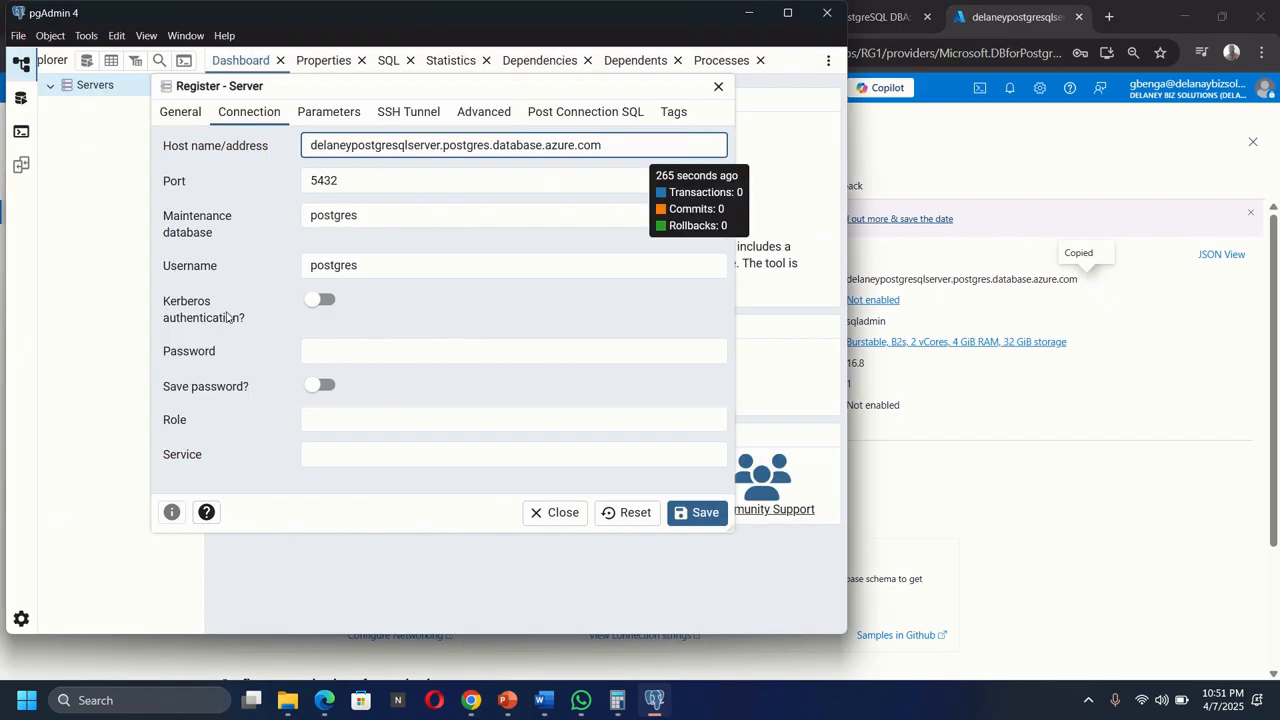
# Replace the connection username with sqladmin.
pyautogui.moveTo(380, 266); pyautogui.dragTo(277, 274)
pyautogui.moveTo(864, 321)
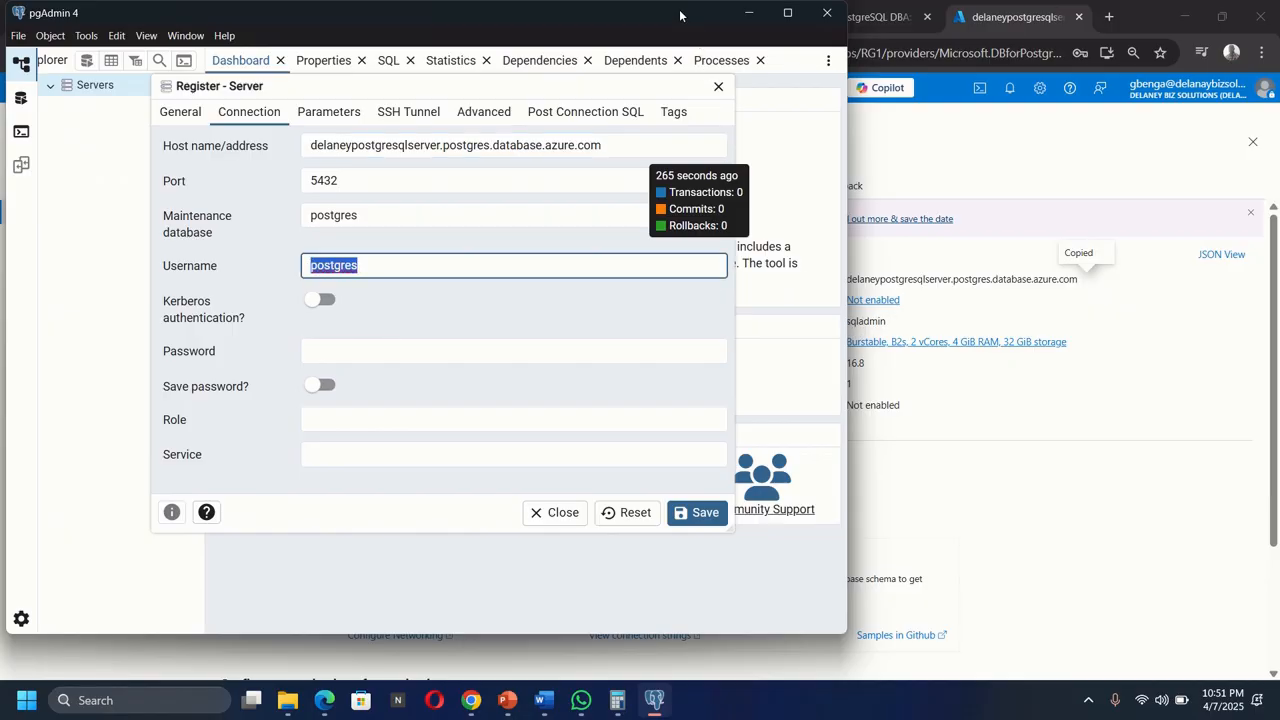
pyautogui.click(414, 257)
pyautogui.write('sqladmin')
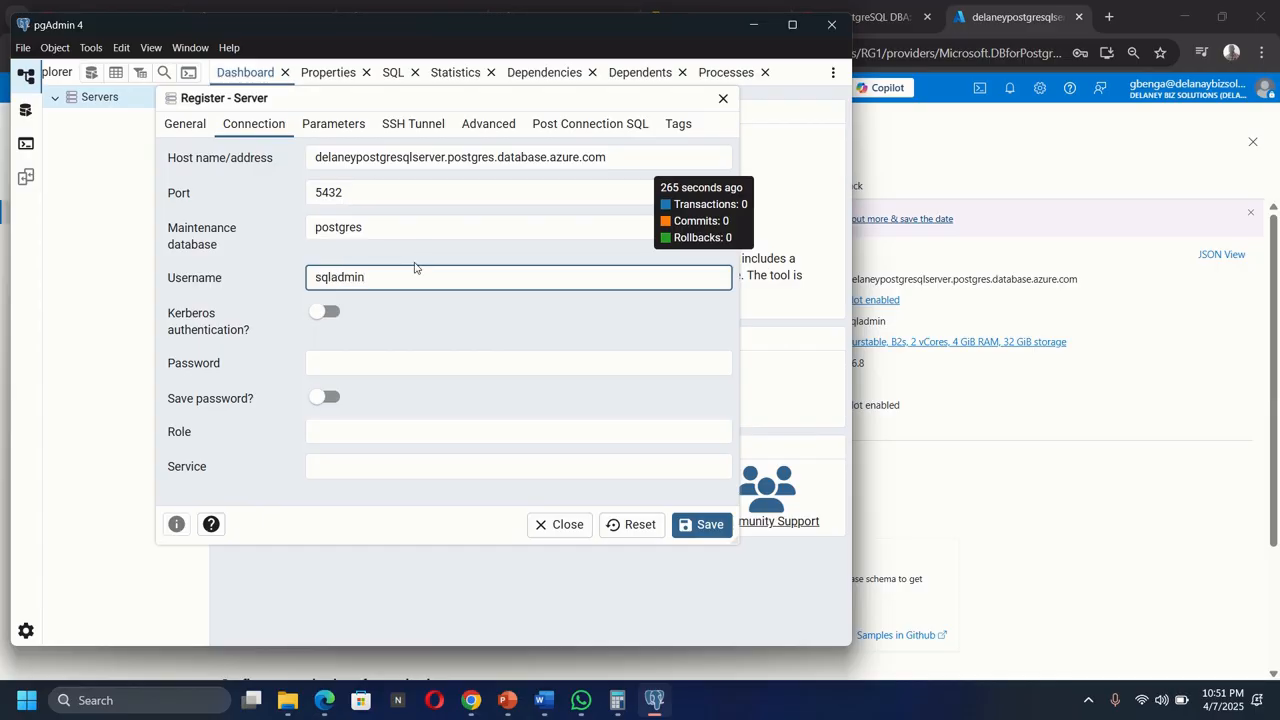
# Enter the admin account password and save the server registration.
pyautogui.click(358, 360)
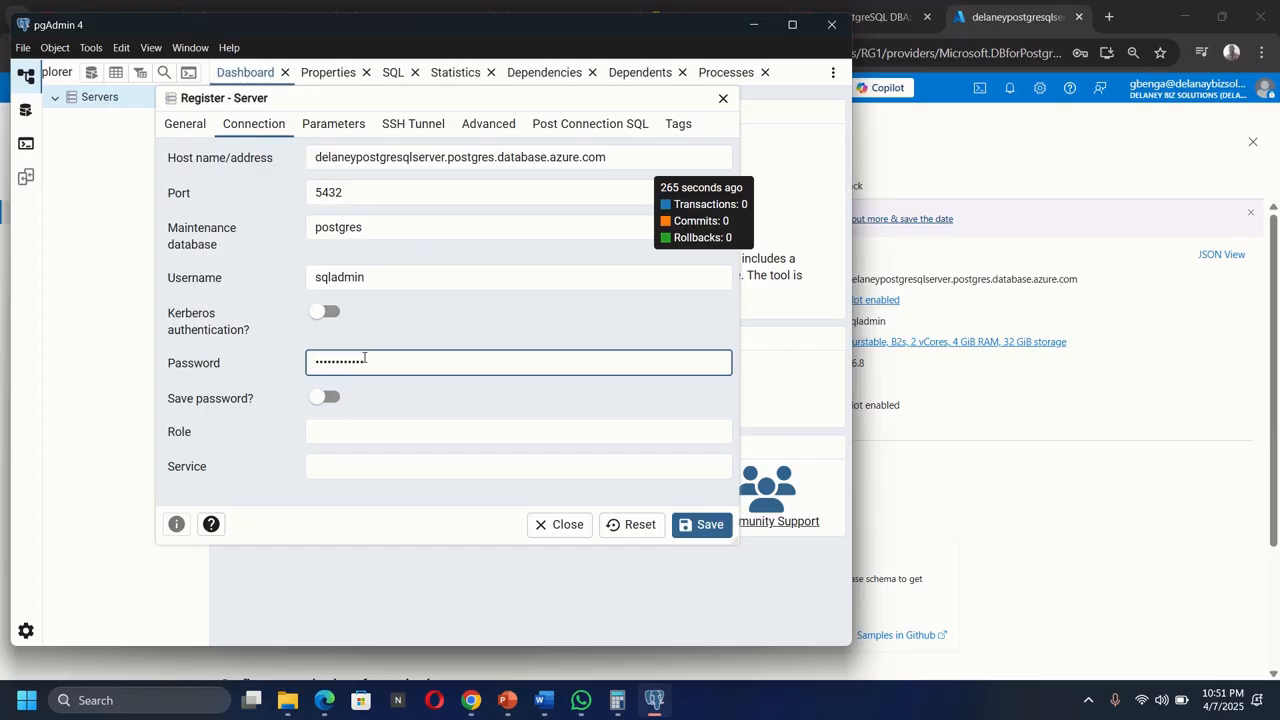
pyautogui.click(701, 526)
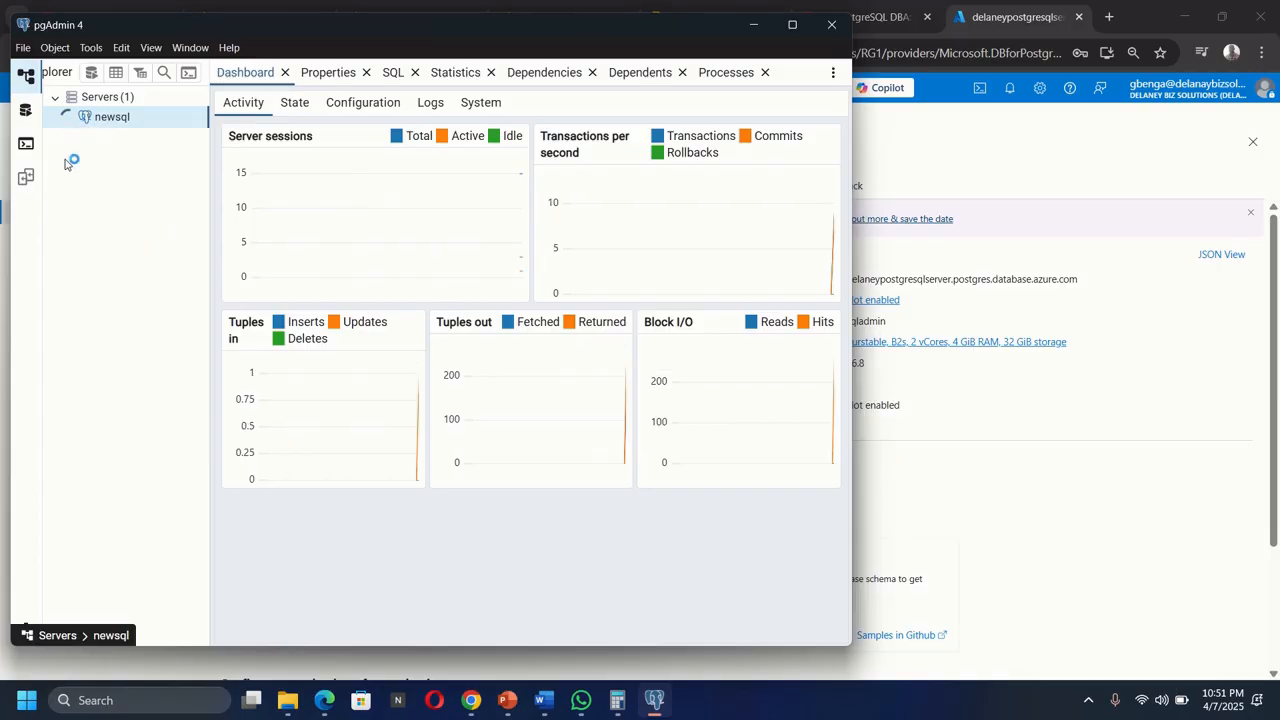
# Expand the newsql server's Databases and postgres nodes to browse their contents.
pyautogui.click(69, 118)
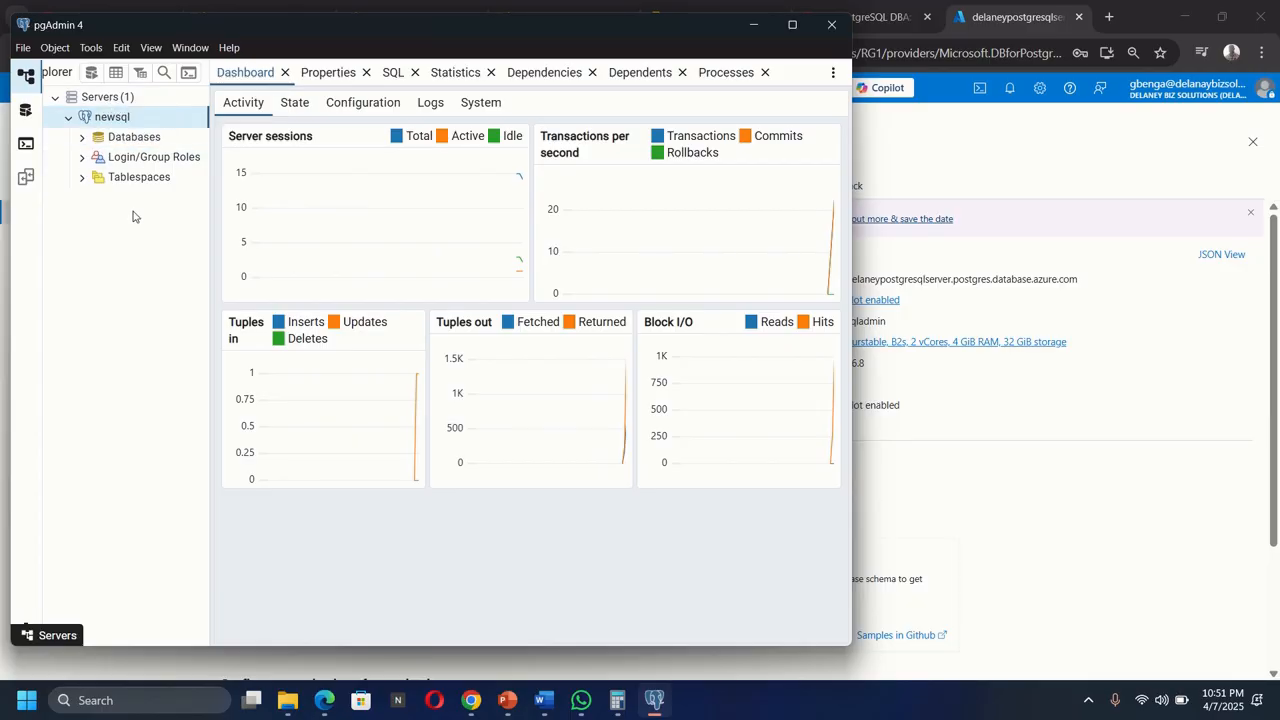
pyautogui.click(82, 138)
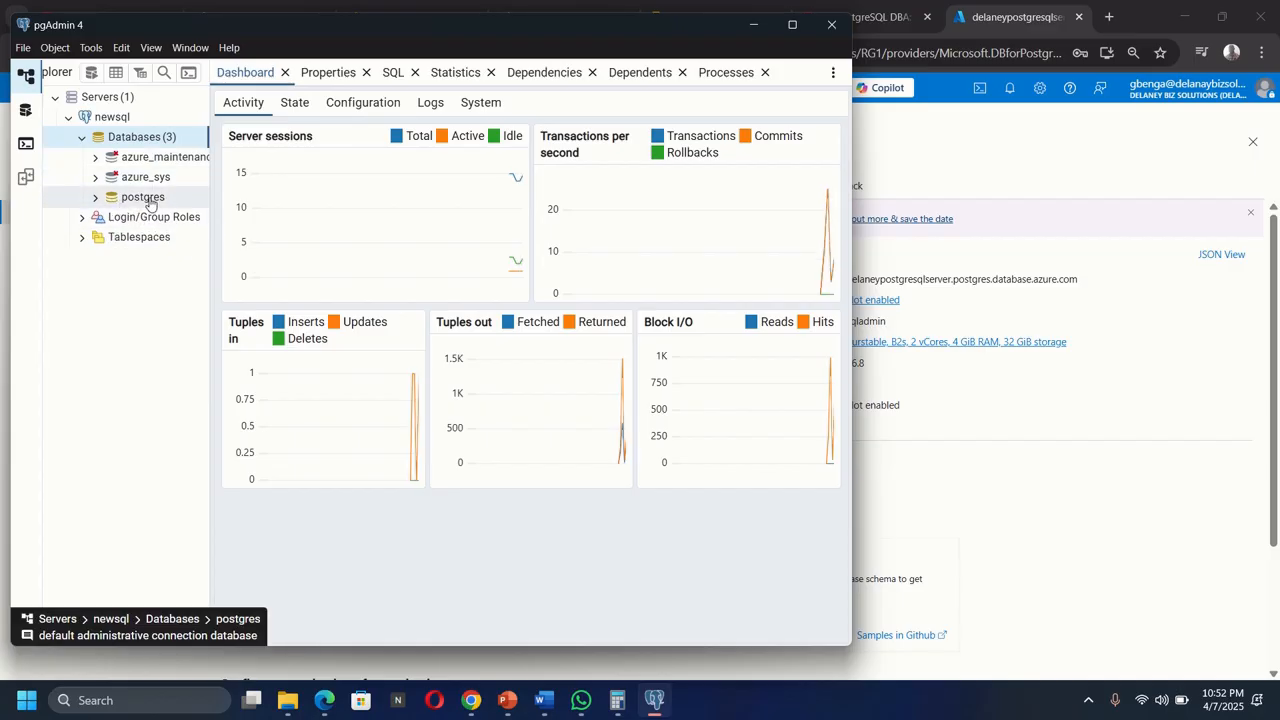
pyautogui.rightClick(129, 139)
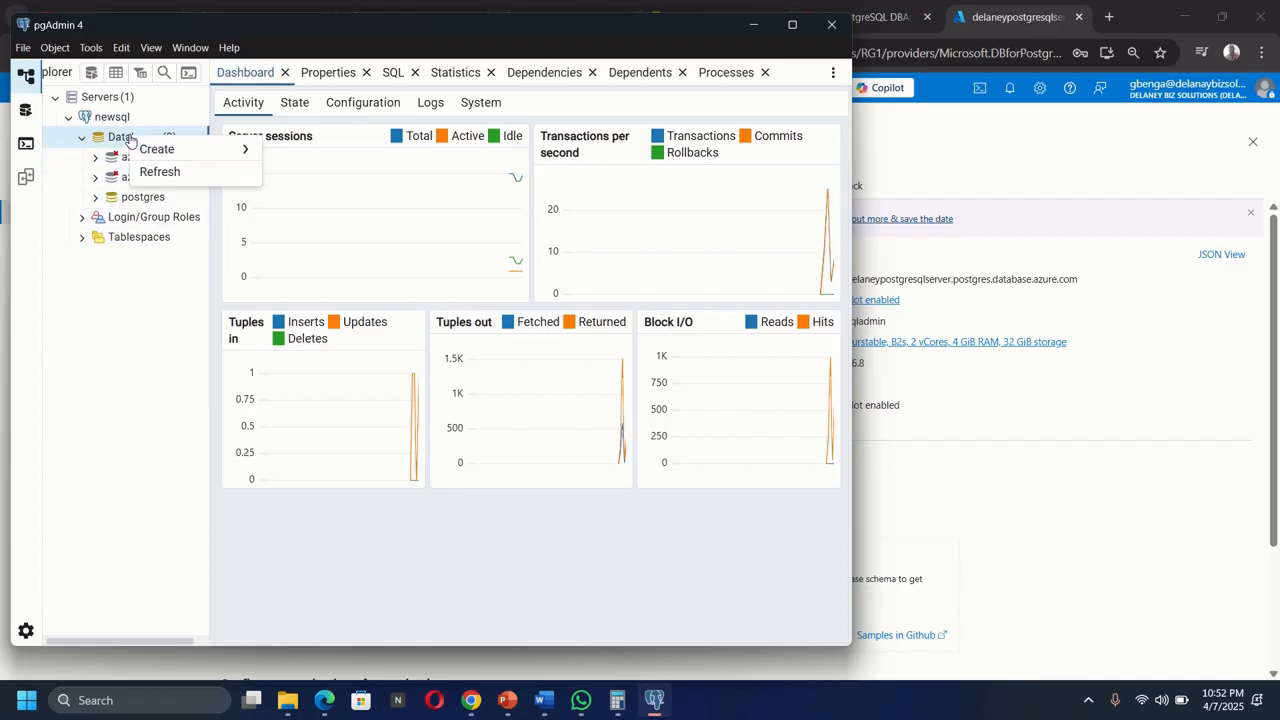
pyautogui.moveTo(160, 149)
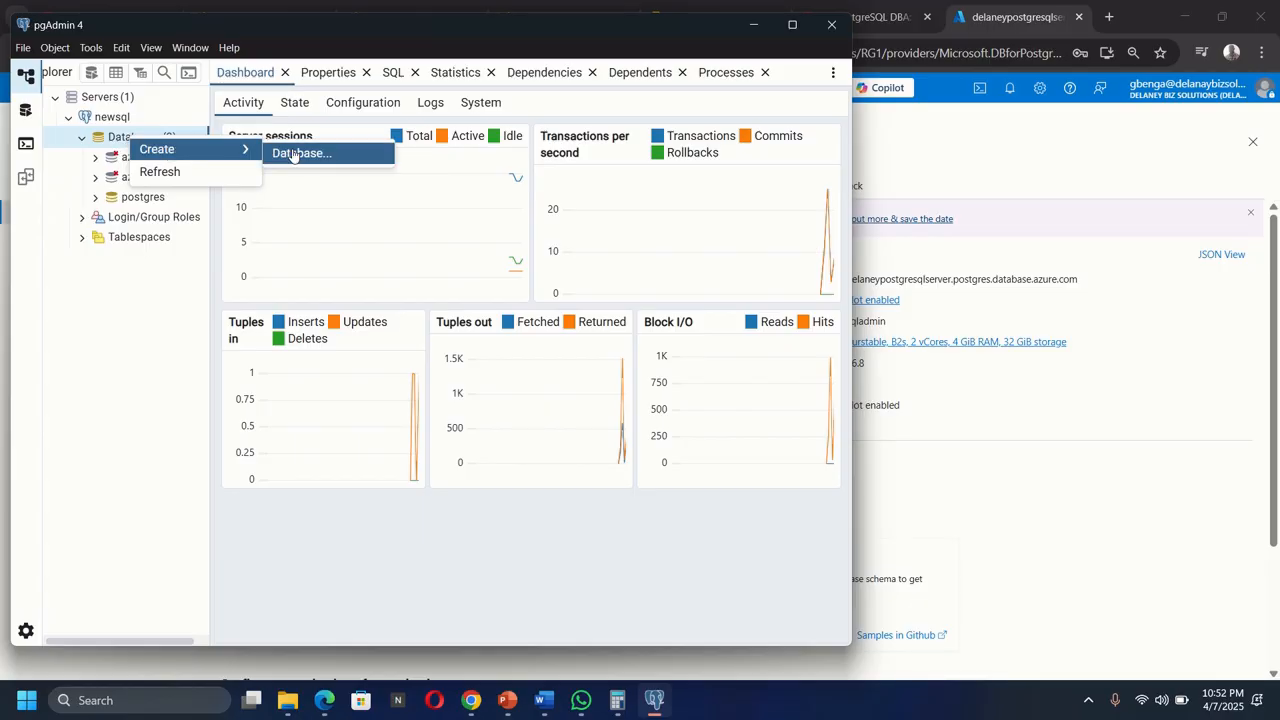
pyautogui.click(143, 305)
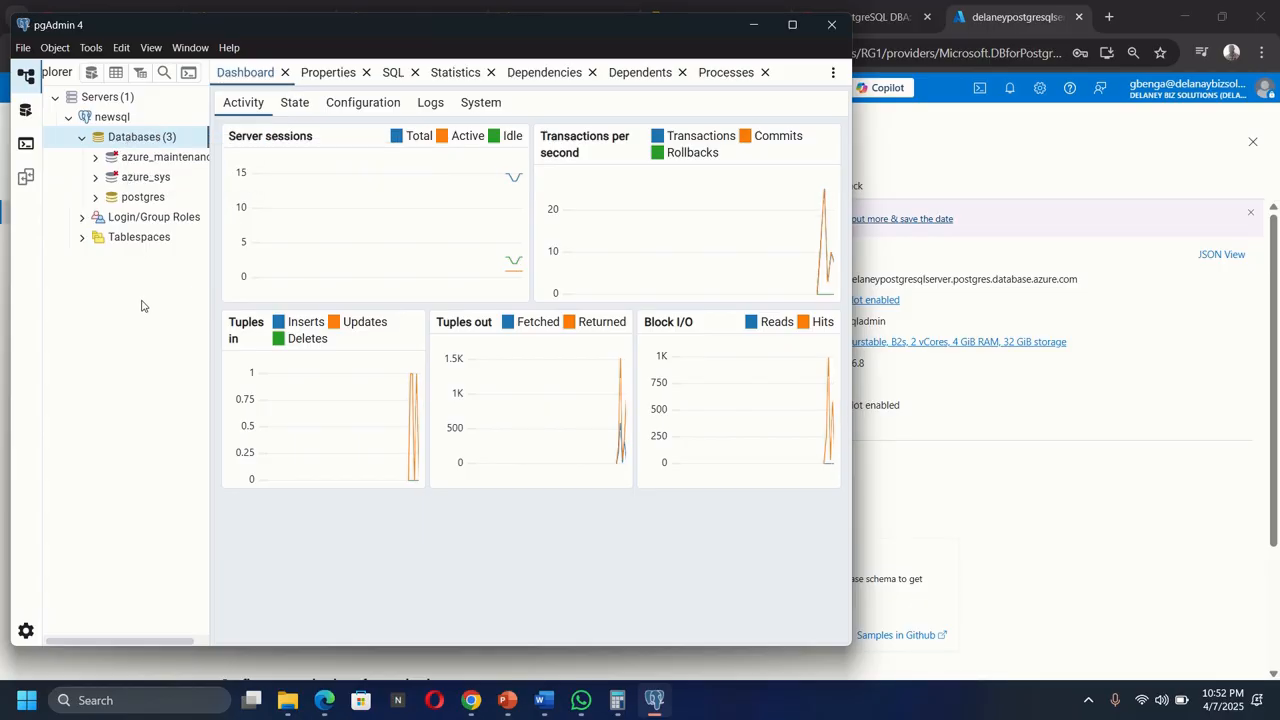
pyautogui.click(96, 199)
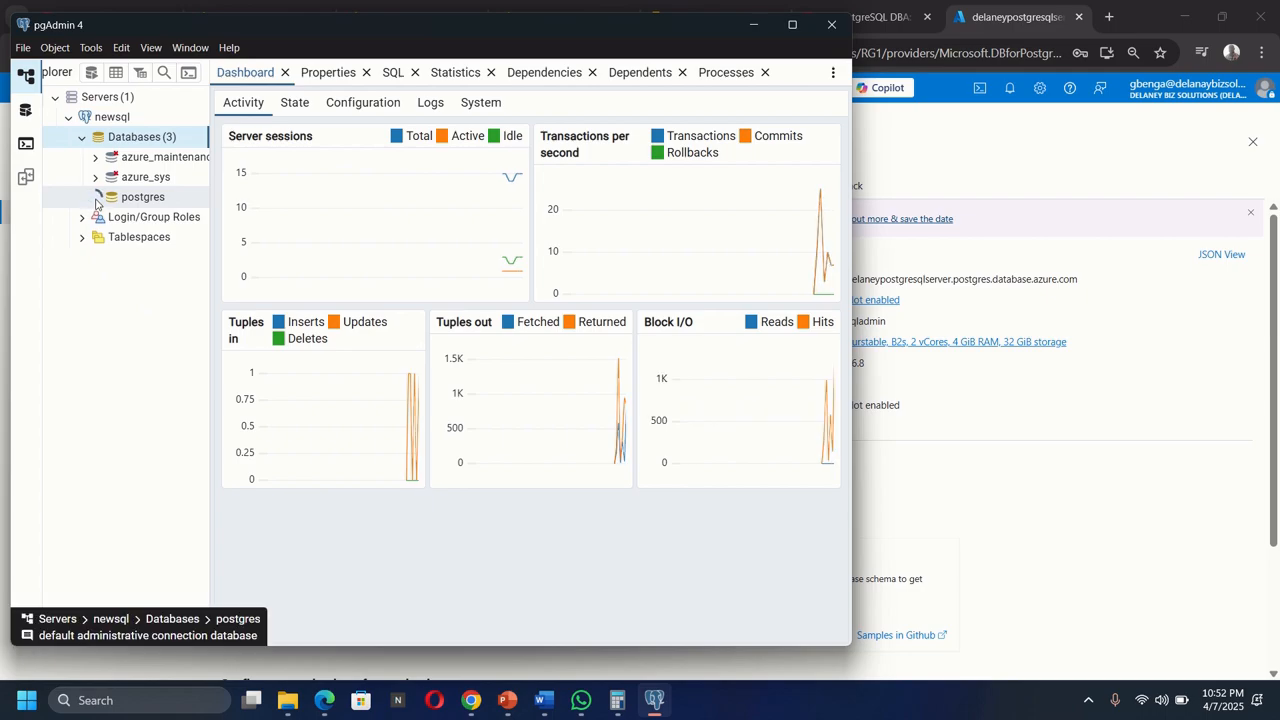
# Create a new database named finance on the newsql server.
pyautogui.rightClick(140, 144)
pyautogui.moveTo(178, 155)
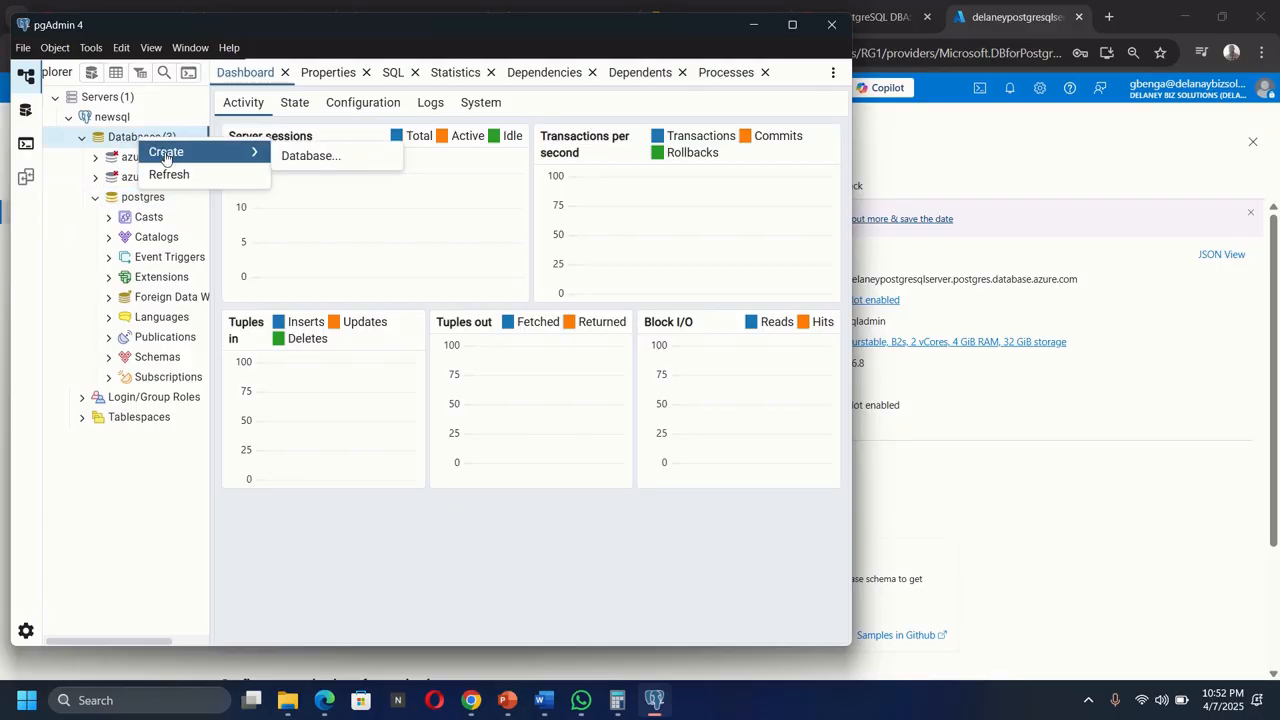
pyautogui.click(310, 156)
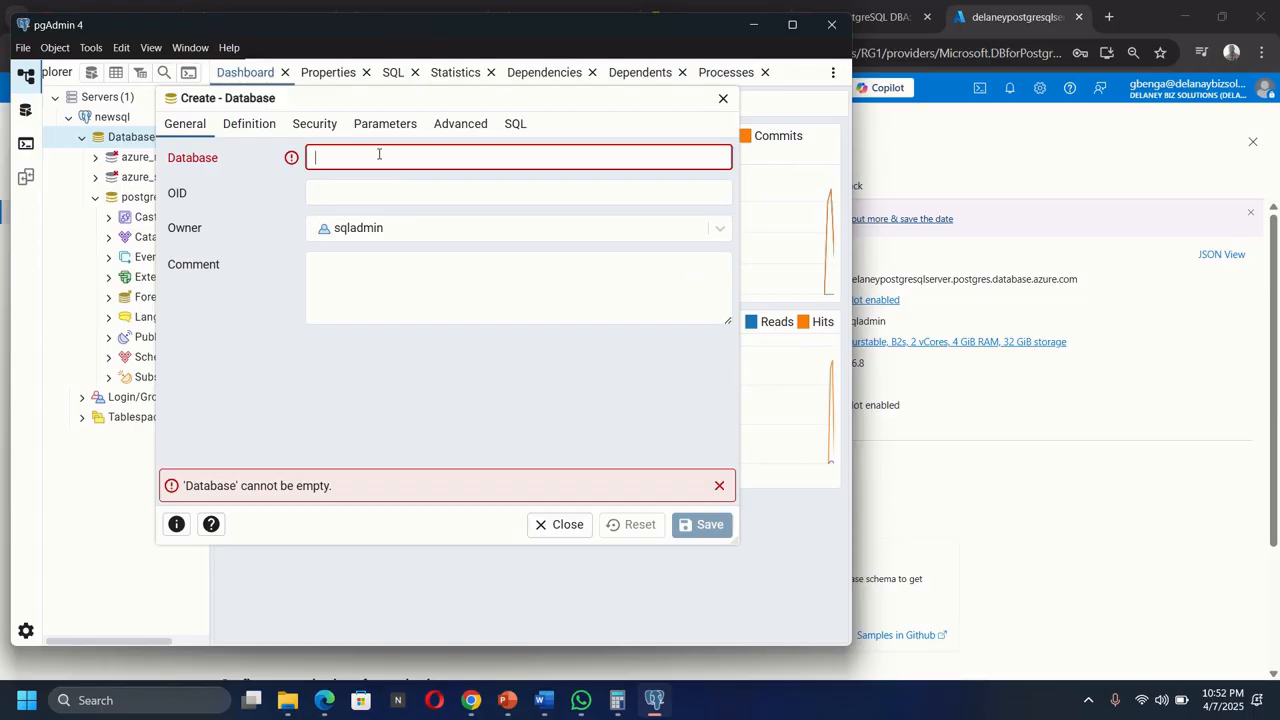
pyautogui.write('finance')
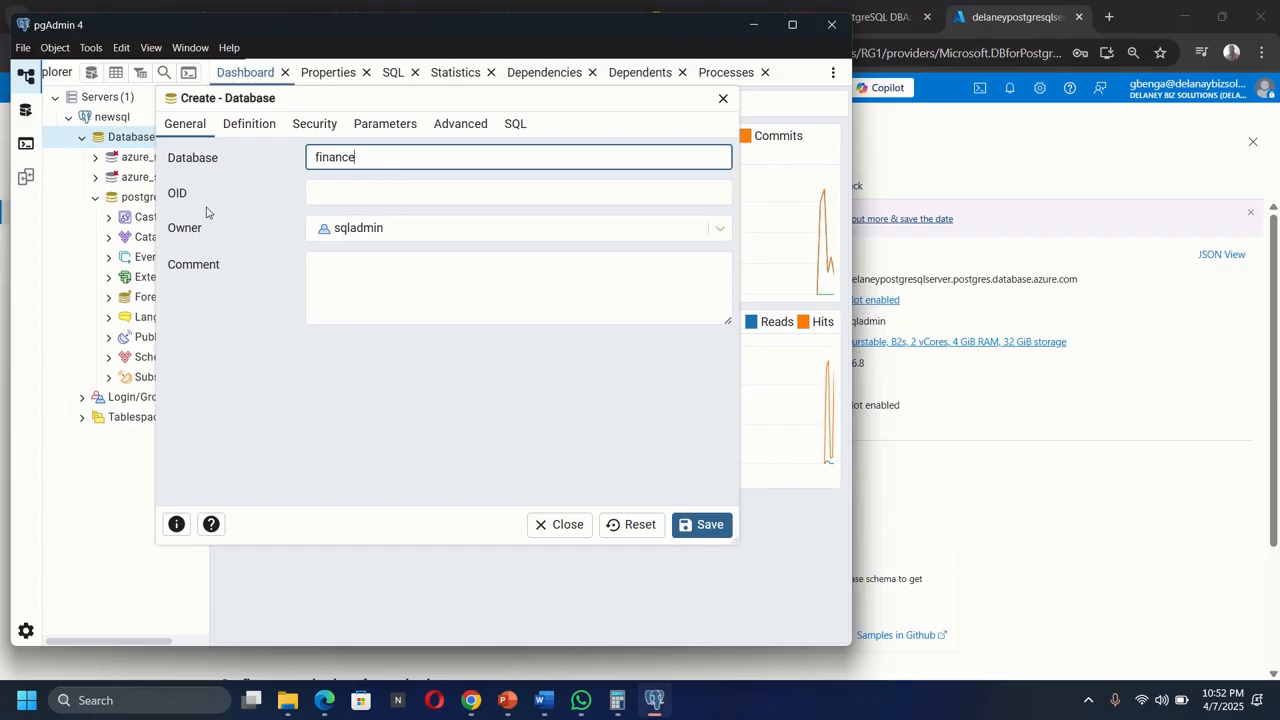
pyautogui.moveTo(693, 32); pyautogui.dragTo(661, 32)
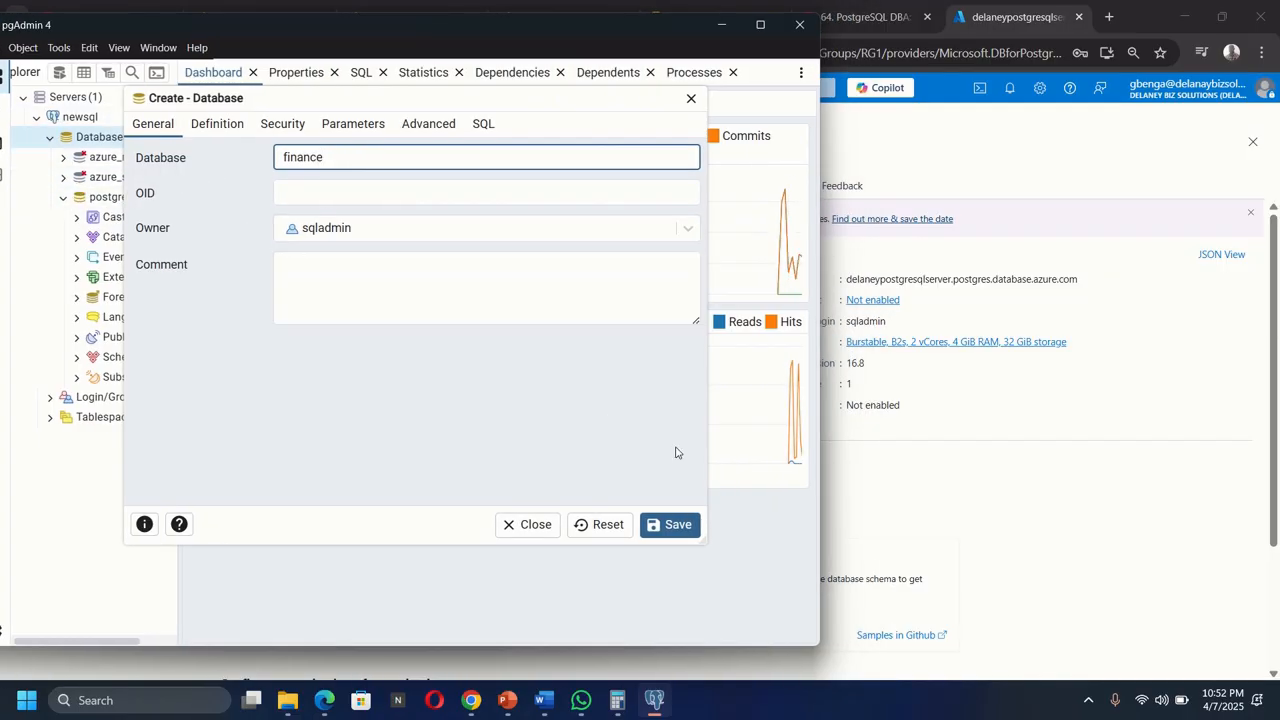
pyautogui.click(666, 527)
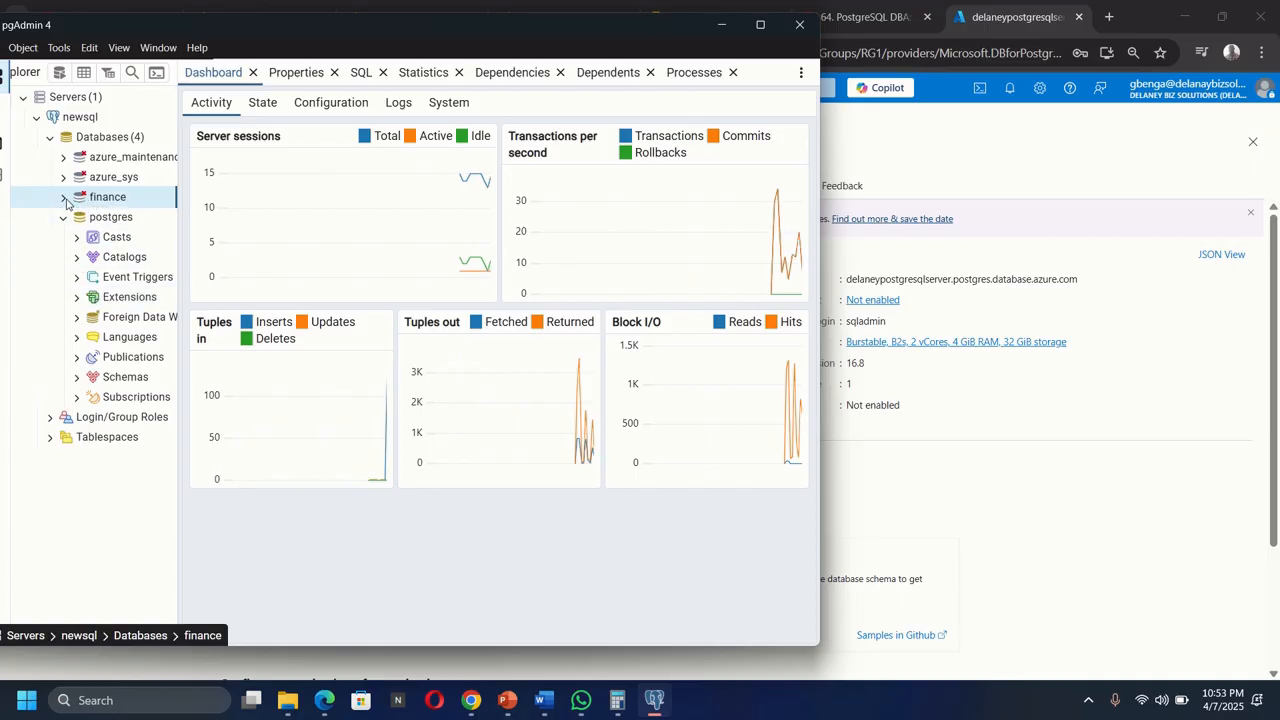
# Expand the finance database and create a schema named cashbook in it.
pyautogui.click(64, 203)
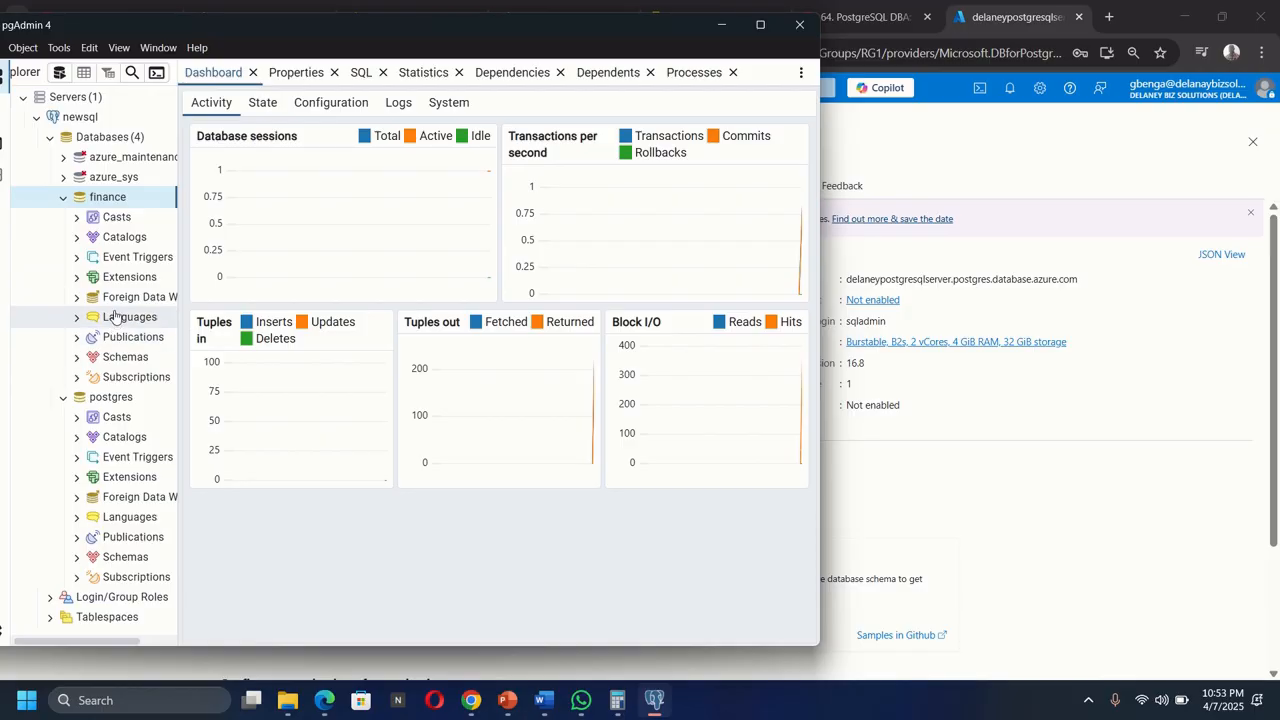
pyautogui.rightClick(103, 203)
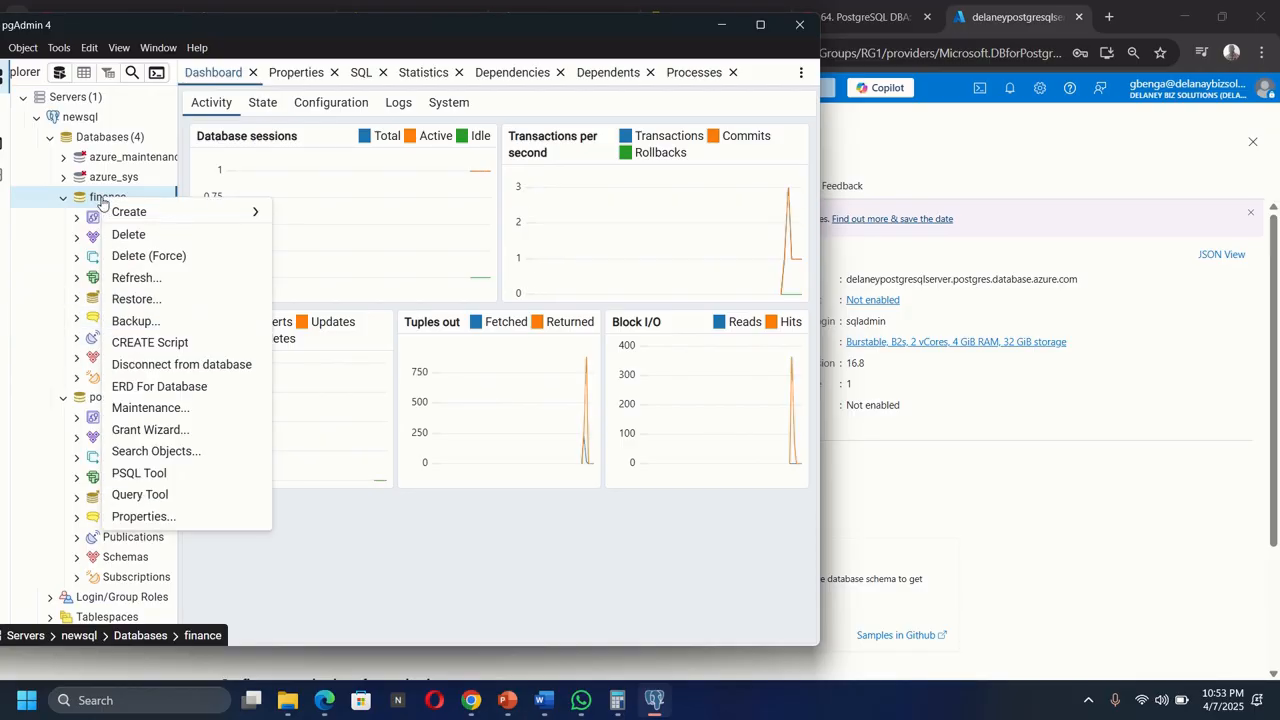
pyautogui.moveTo(240, 220)
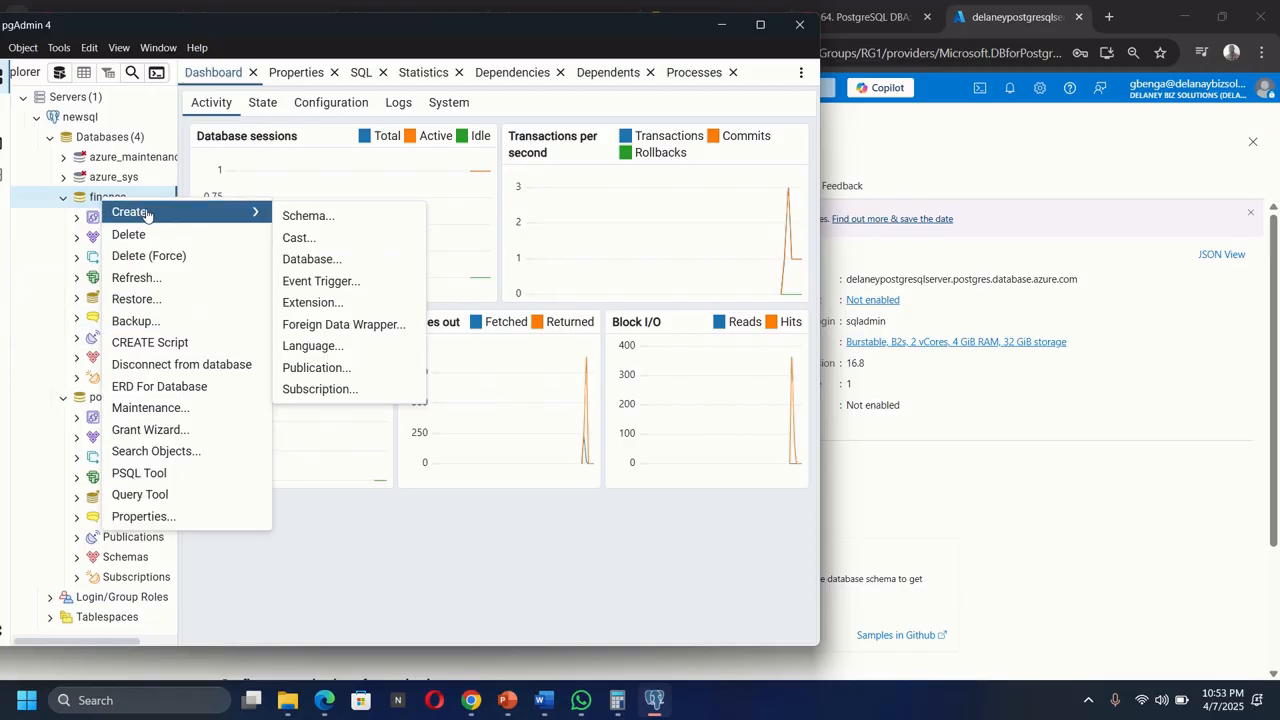
pyautogui.click(328, 224)
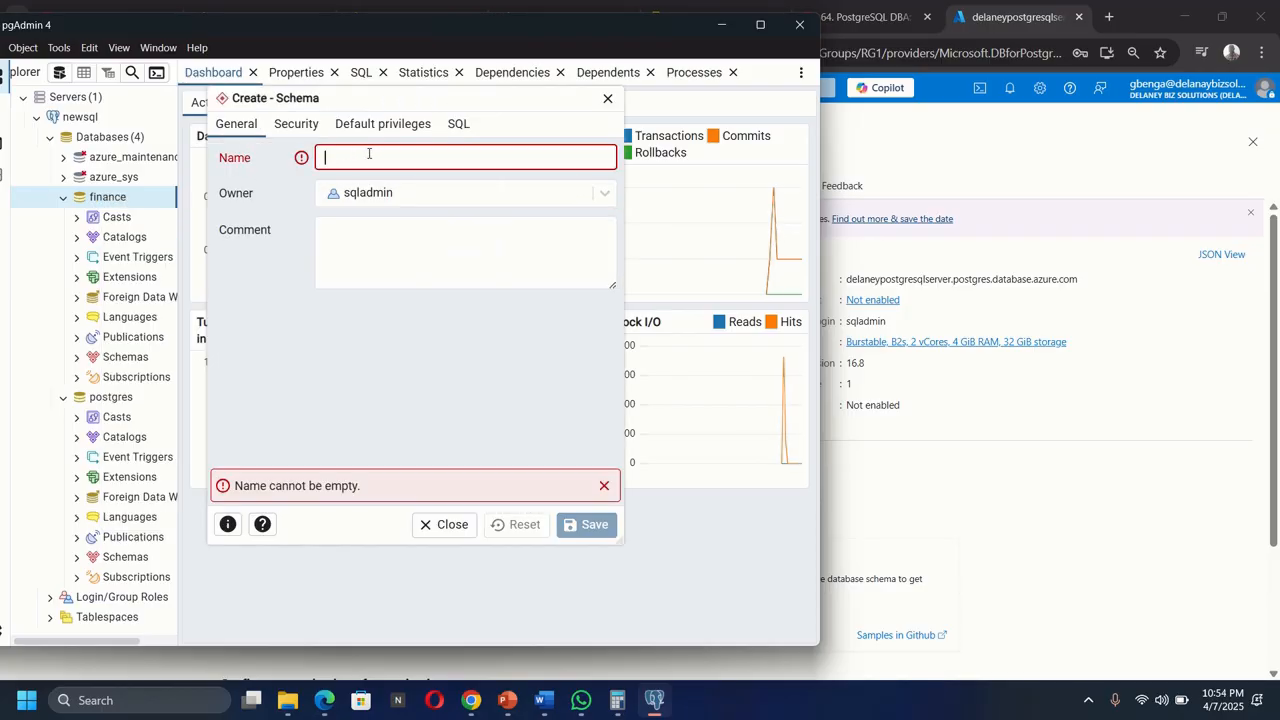
pyautogui.write('cashboo')
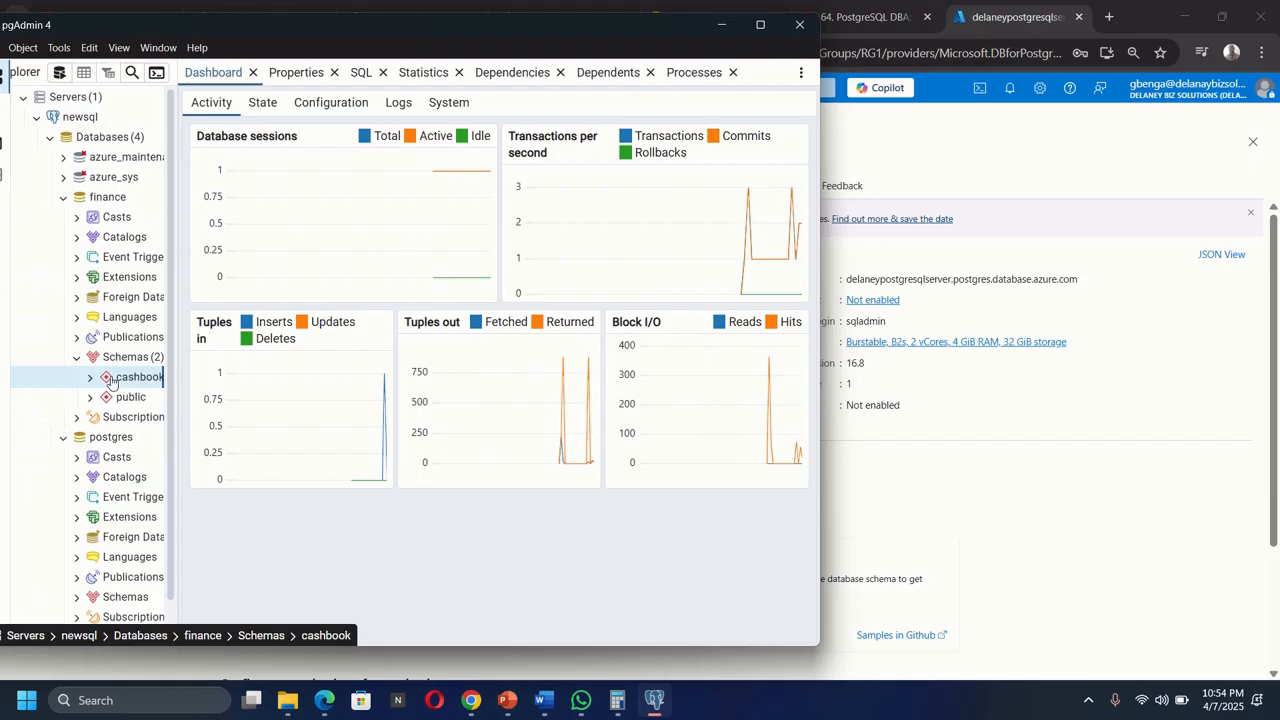
# Expand the cashbook schema to examine its object folders.
pyautogui.click(89, 378)
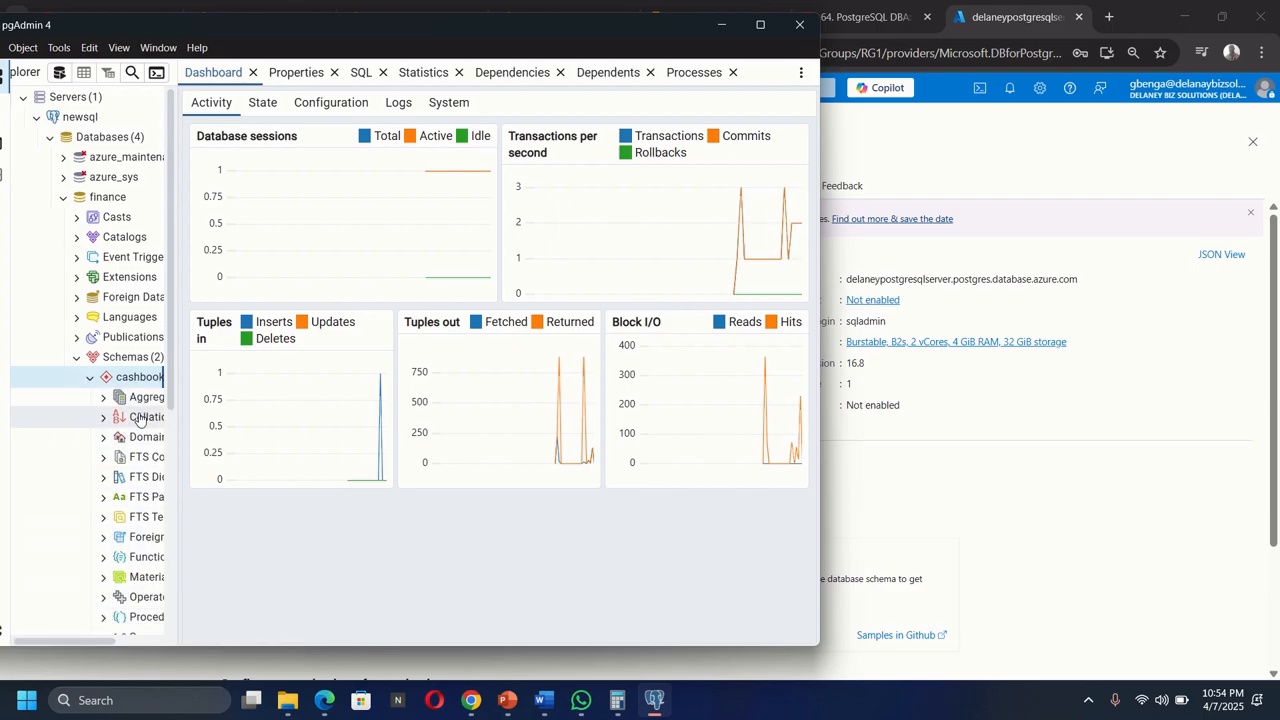
pyautogui.moveTo(290, 38); pyautogui.dragTo(283, 40)
pyautogui.moveTo(159, 24); pyautogui.dragTo(453, 56)
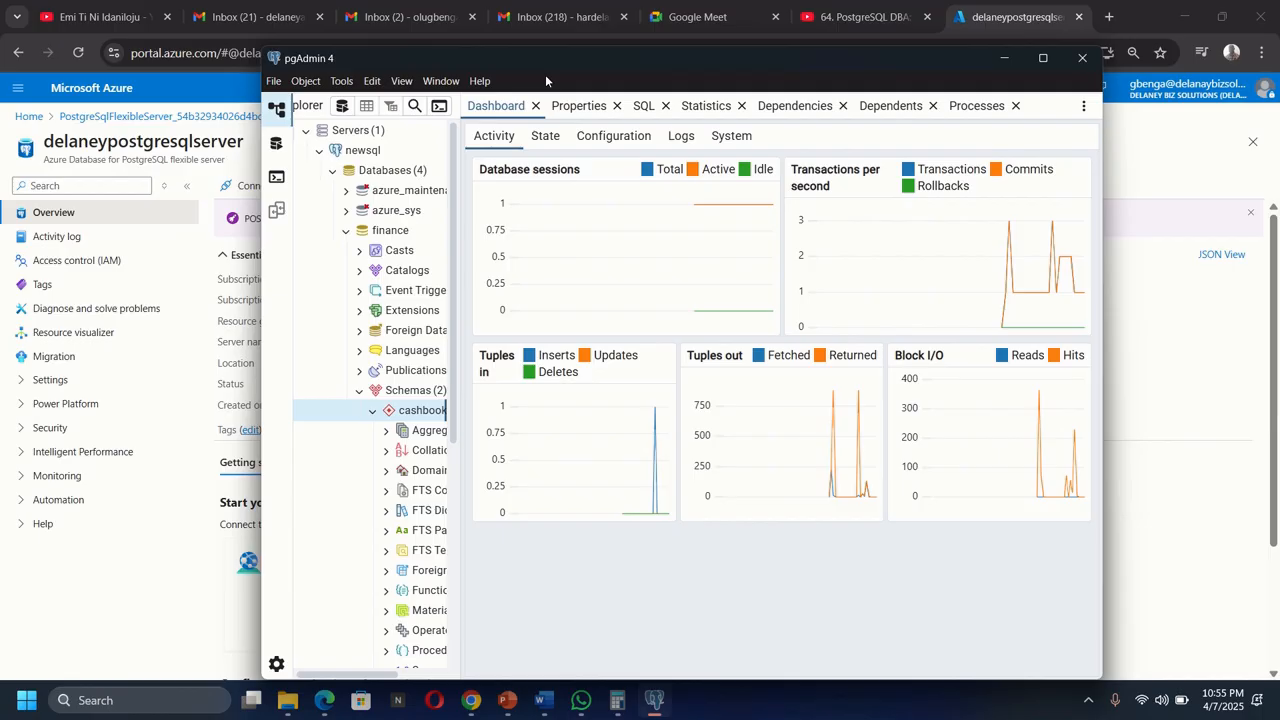